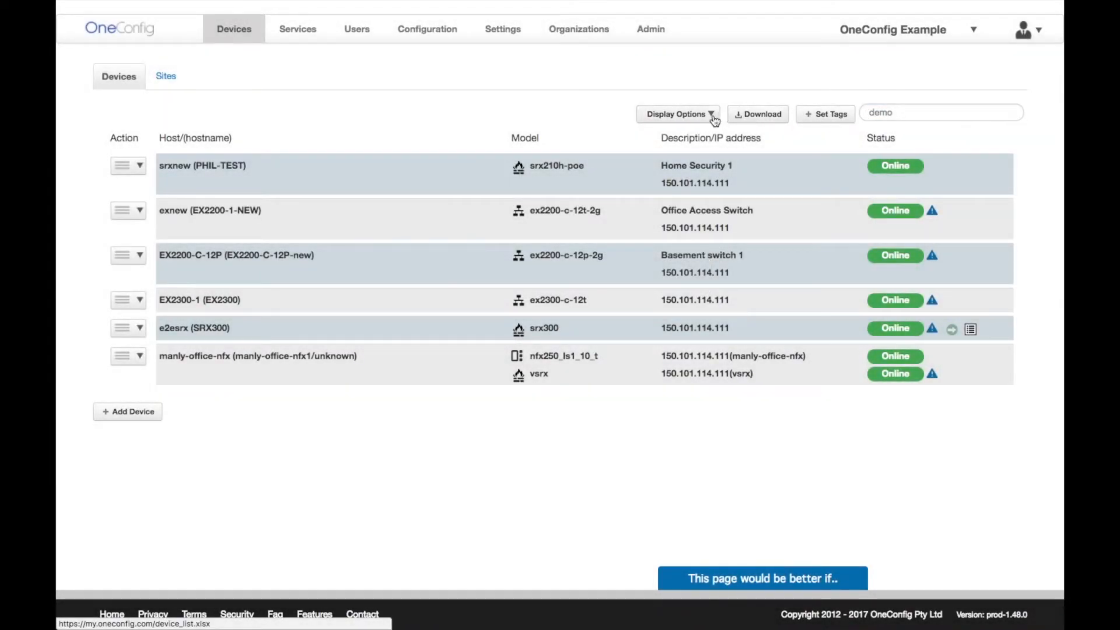
pyautogui.click(712, 115)
pyautogui.click(692, 186)
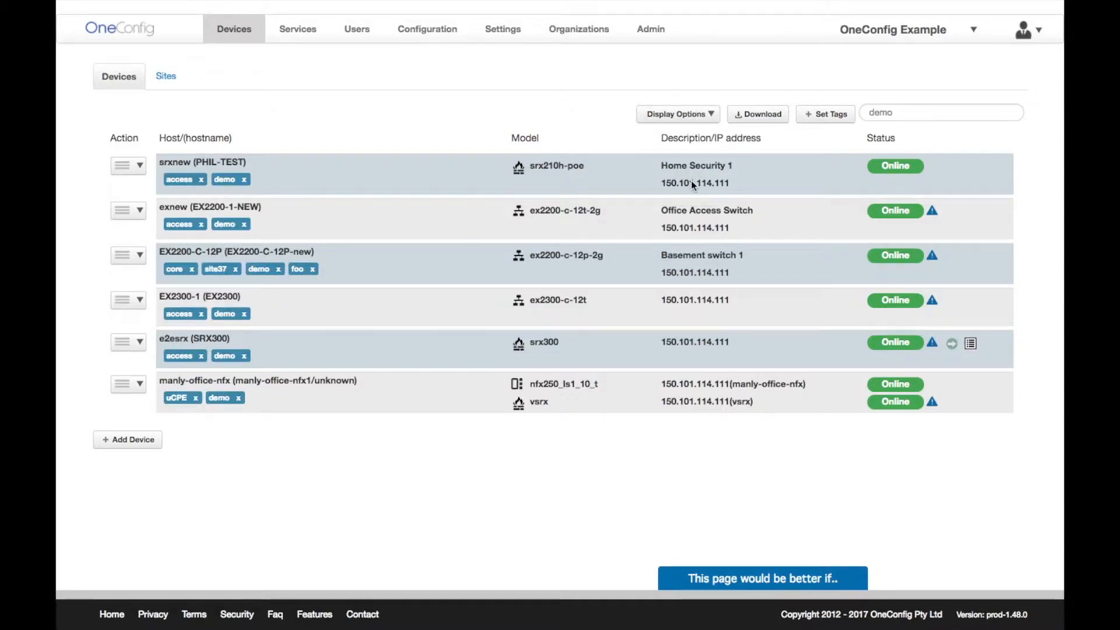
pyautogui.click(712, 115)
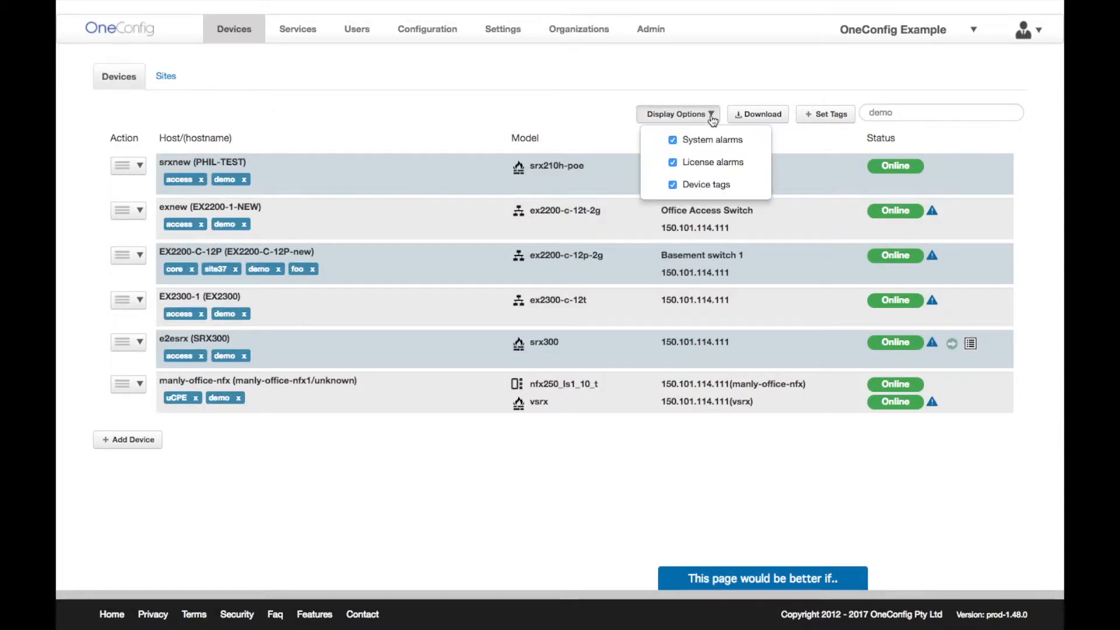
pyautogui.click(704, 187)
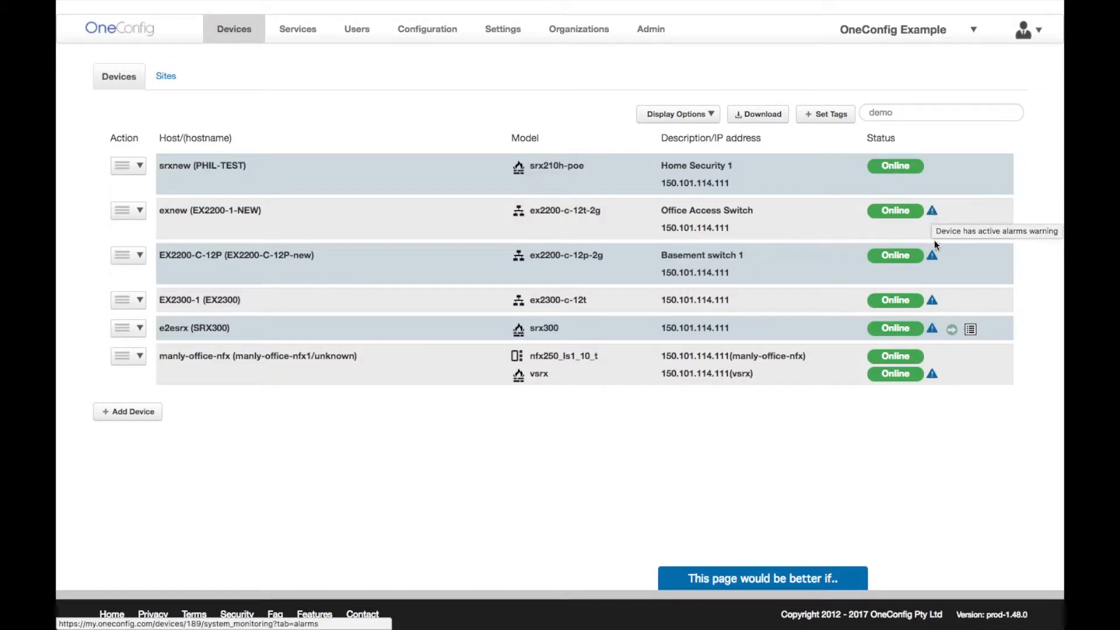
pyautogui.click(175, 76)
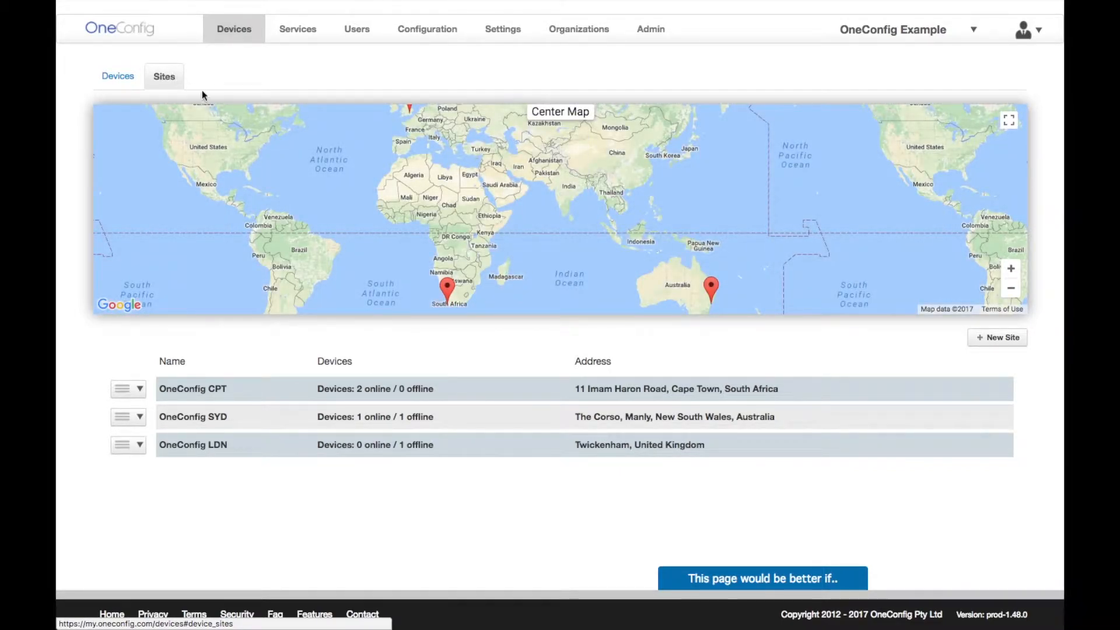
pyautogui.moveTo(514, 228); pyautogui.dragTo(416, 185)
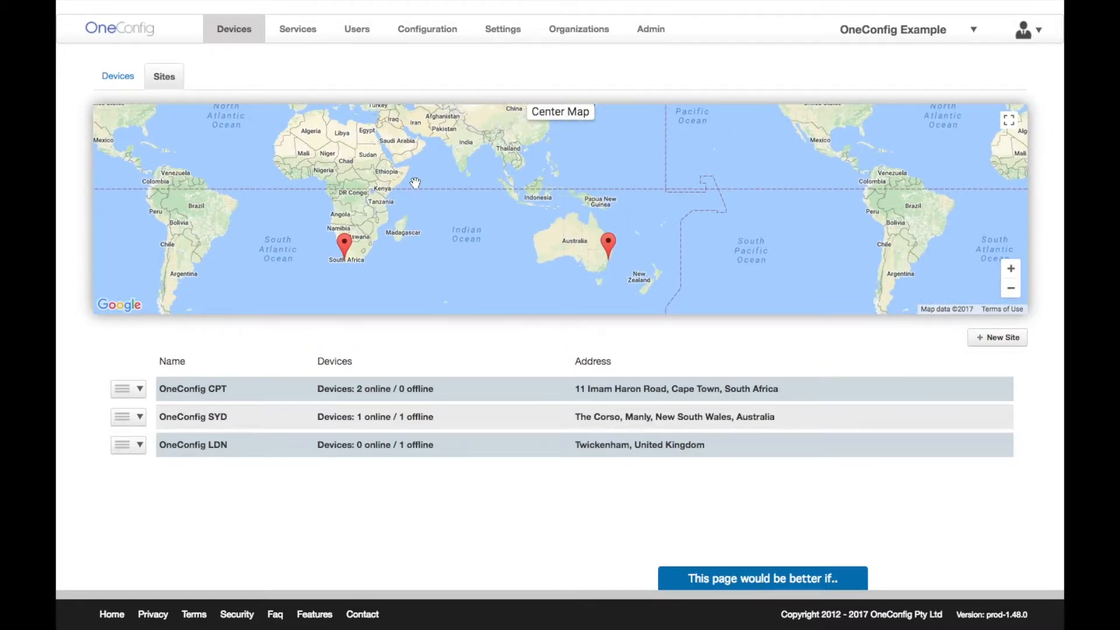
pyautogui.click(608, 244)
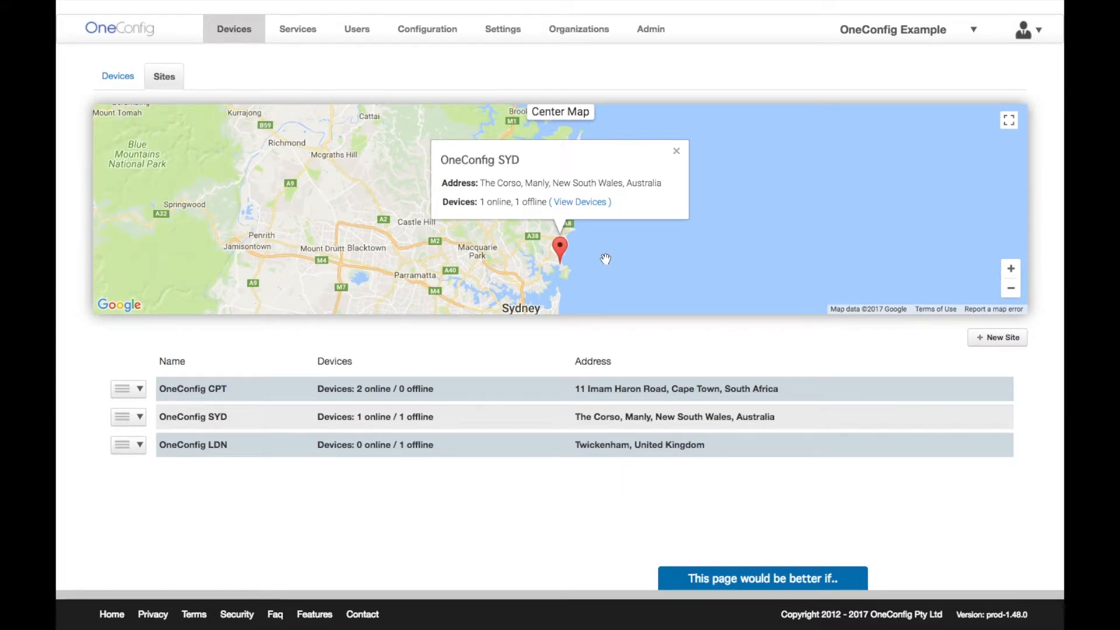
pyautogui.moveTo(606, 259); pyautogui.dragTo(607, 231)
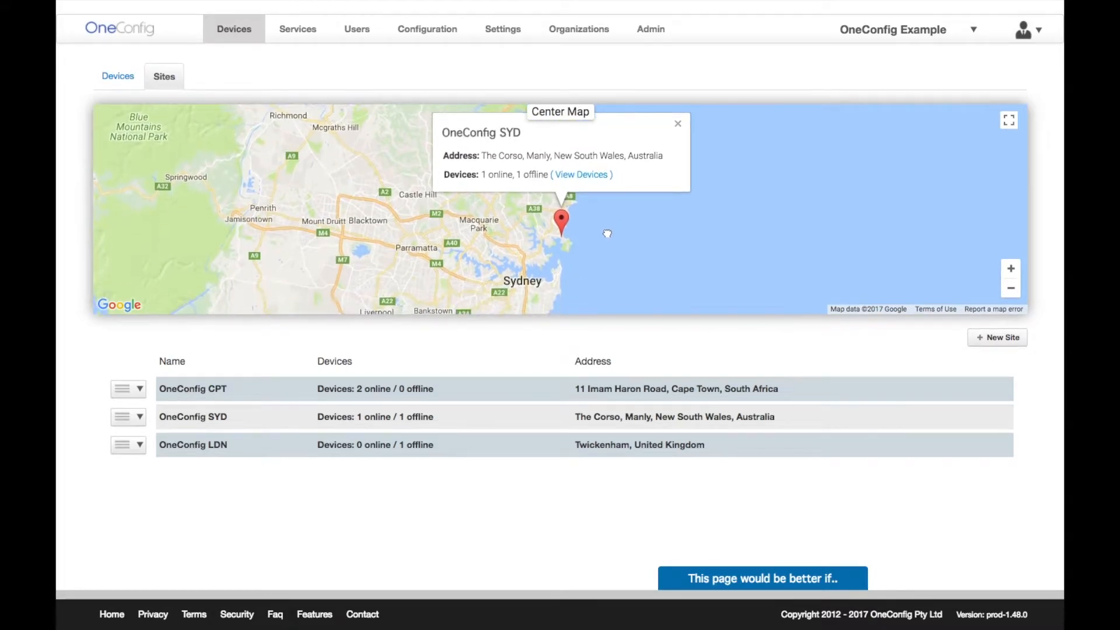
pyautogui.click(599, 180)
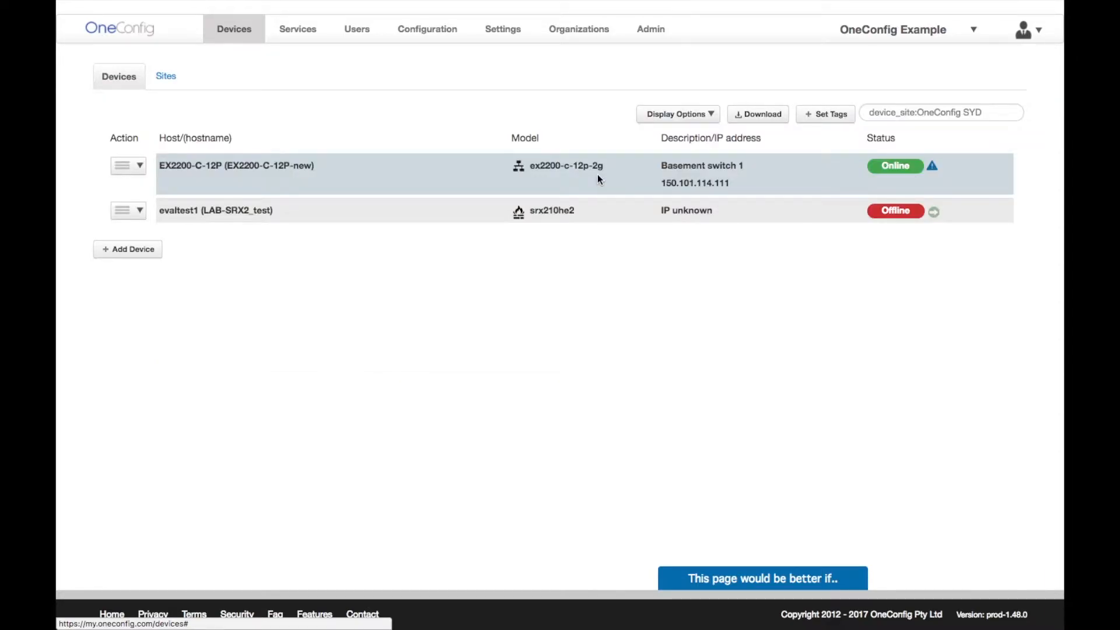
pyautogui.click(965, 115)
pyautogui.write('demo')
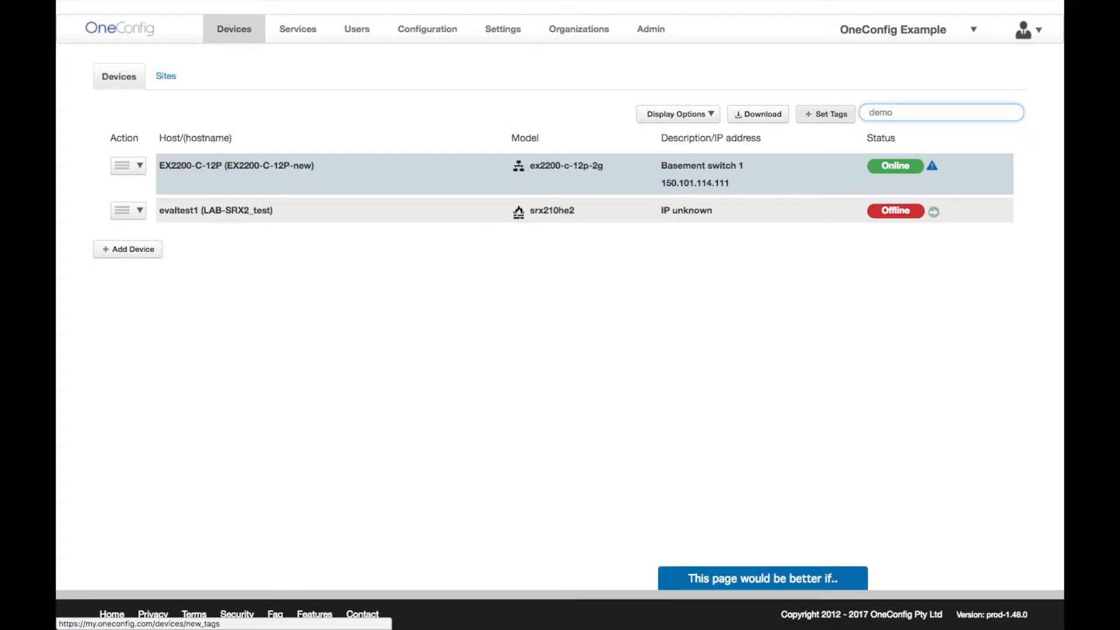
pyautogui.press('Return')
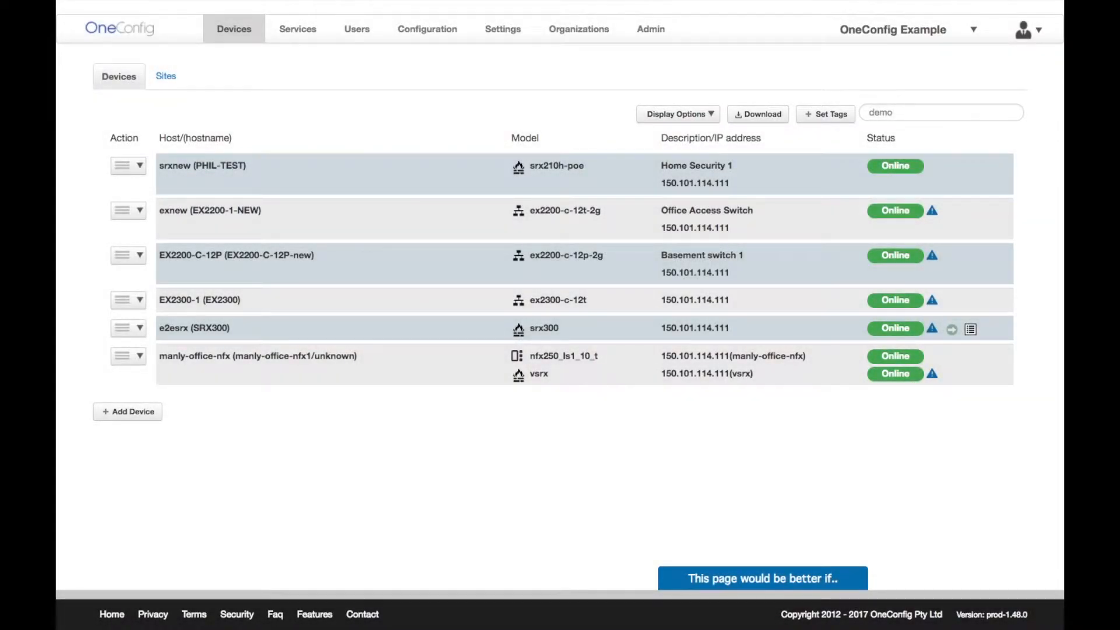
# - Add a device named NewNXF in the nfx category and create it, showing its configlet
pyautogui.click(128, 412)
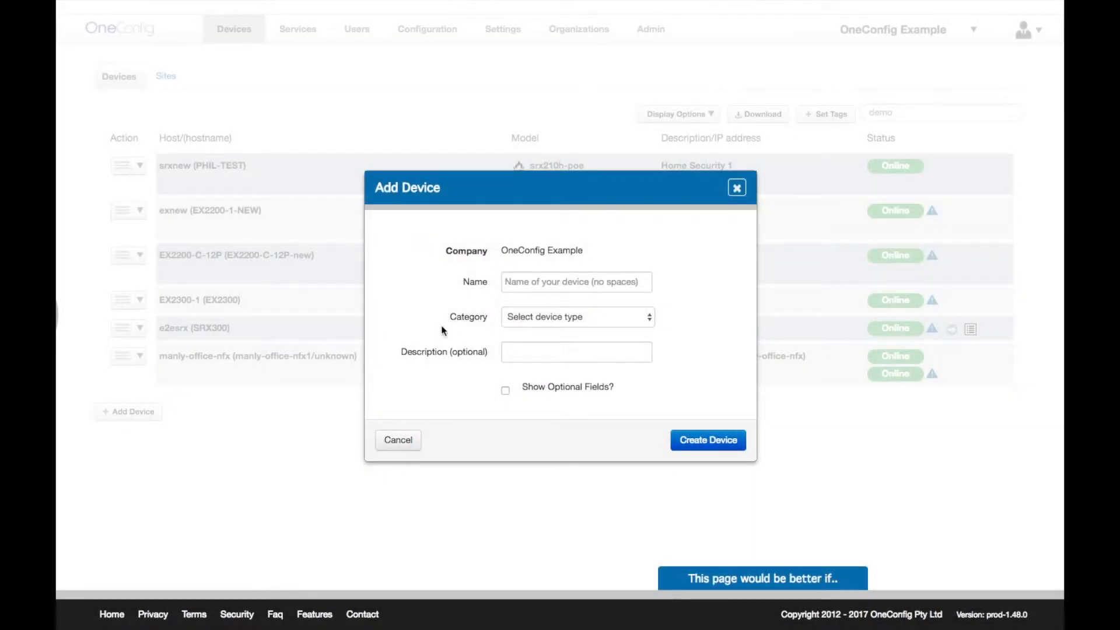
pyautogui.click(522, 285)
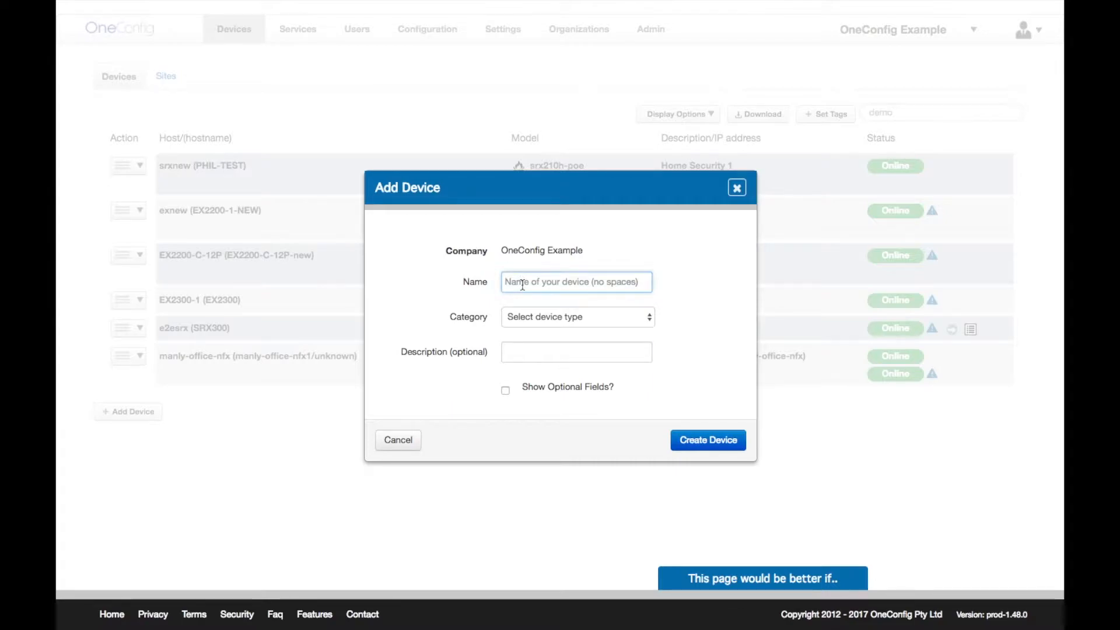
pyautogui.write('NewNXF')
pyautogui.click(539, 318)
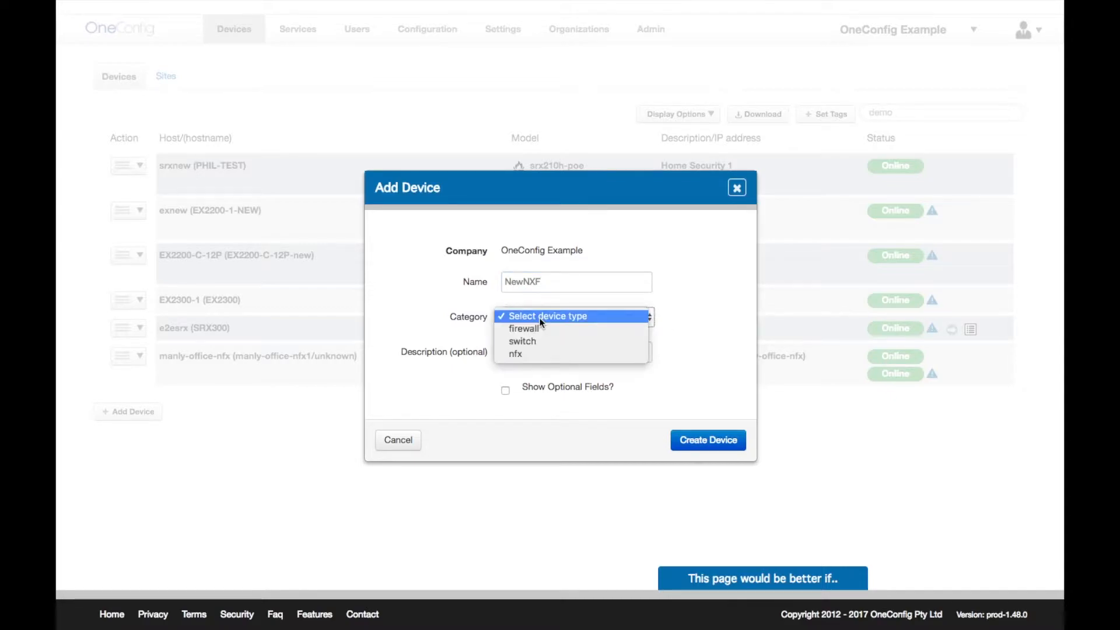
pyautogui.click(551, 352)
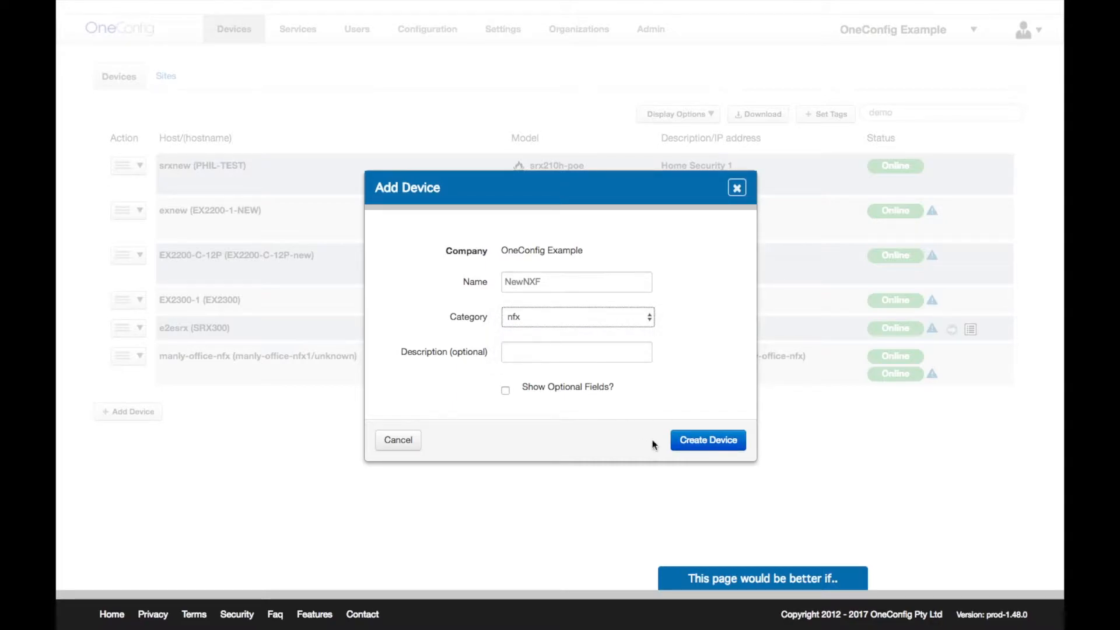
pyautogui.click(710, 442)
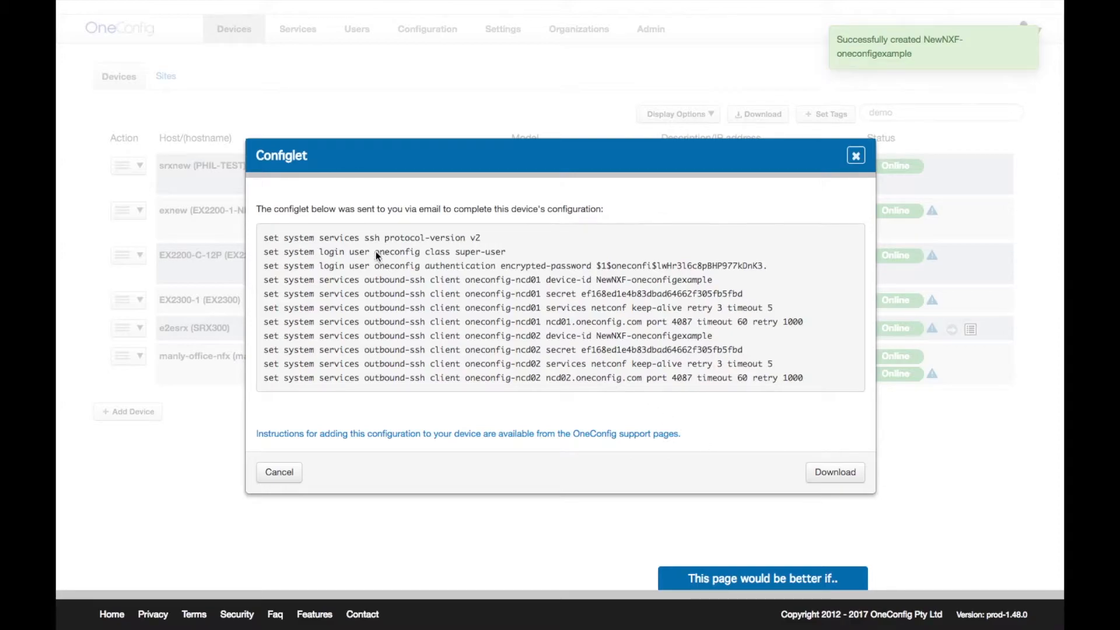
# - Select the NewNXF configlet text, deselect it, and close the Configlet dialog
pyautogui.moveTo(264, 236); pyautogui.dragTo(793, 377)
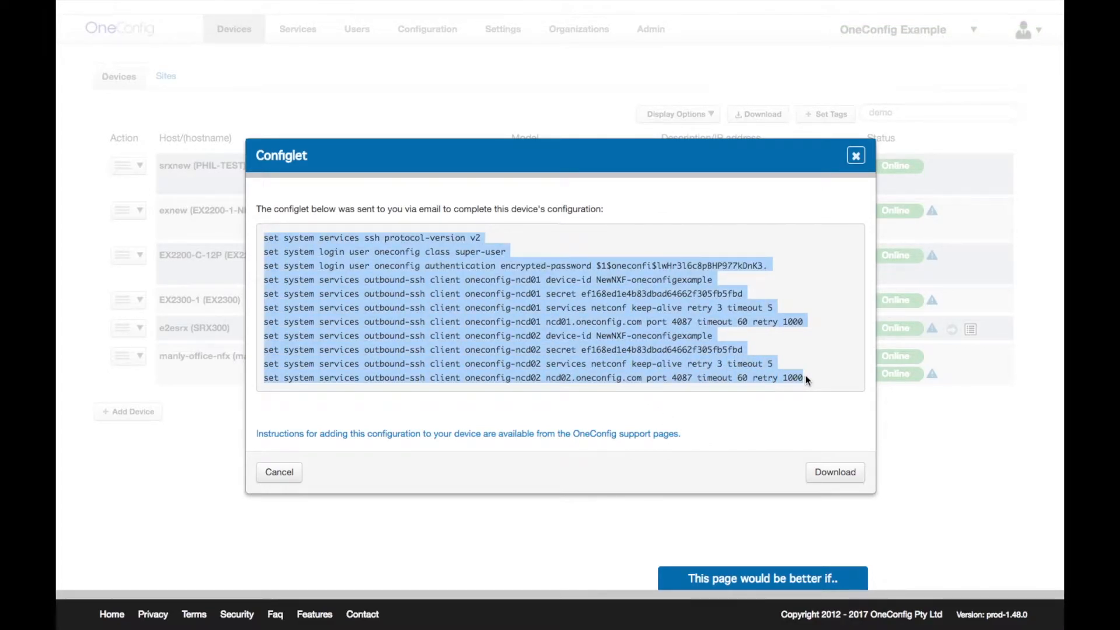
pyautogui.click(807, 393)
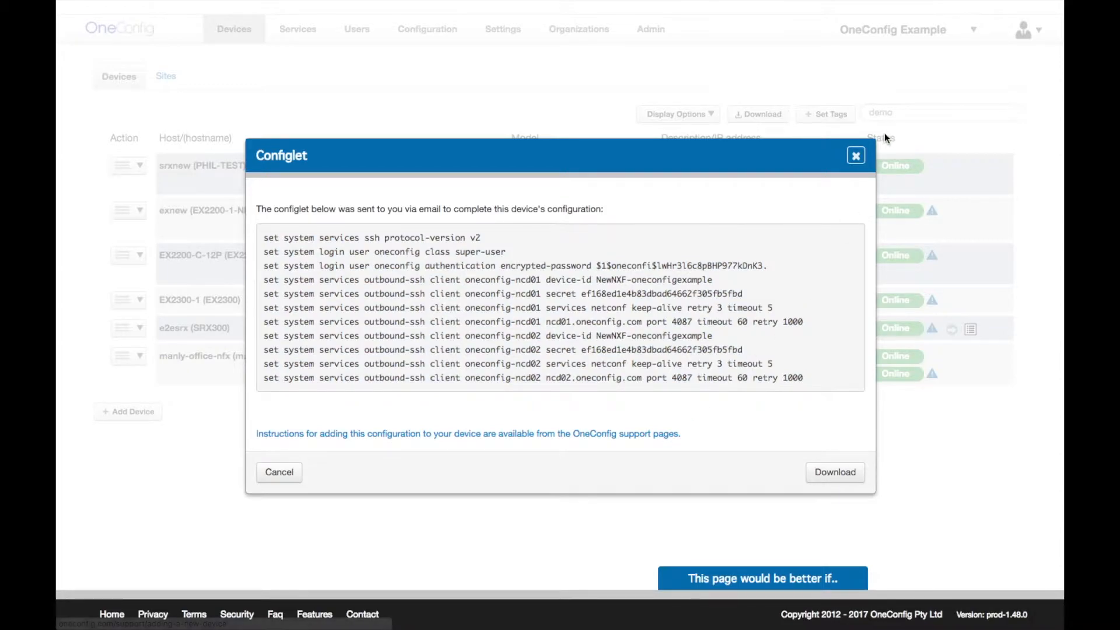
pyautogui.click(856, 155)
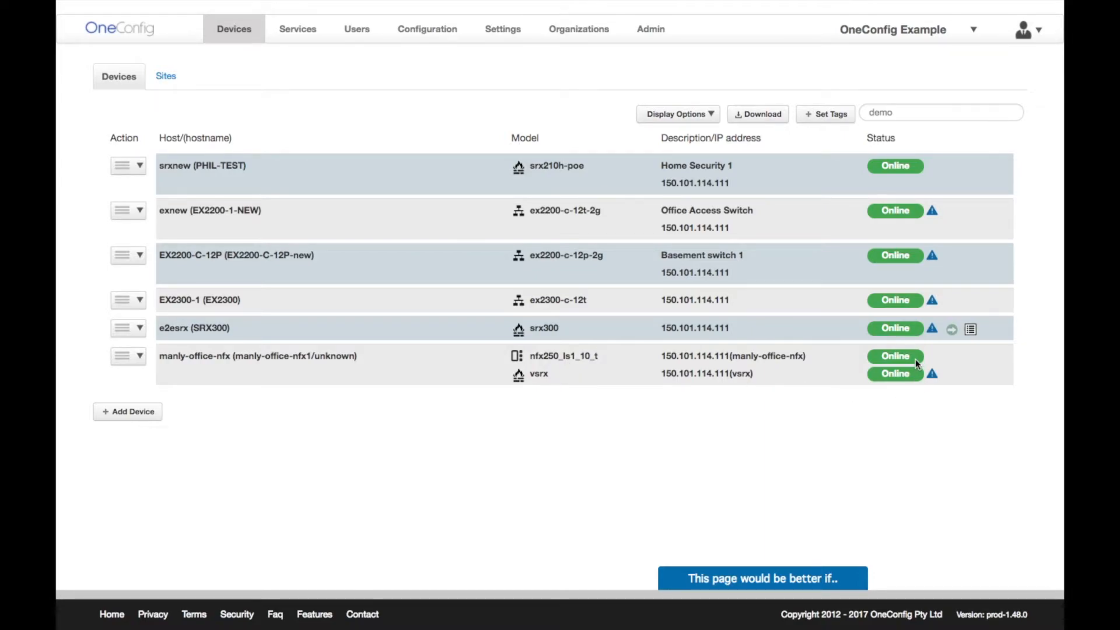
# - Run Monitor NFX resources on manly-office-nfx and scroll through its storage, memory and CPU report
pyautogui.click(141, 358)
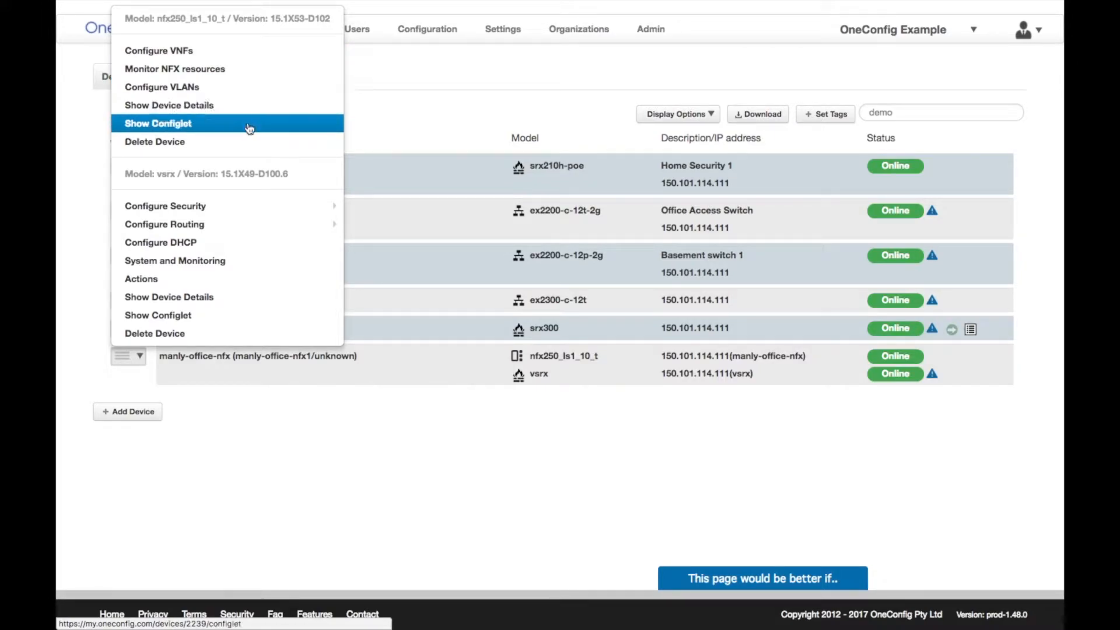
pyautogui.moveTo(246, 201)
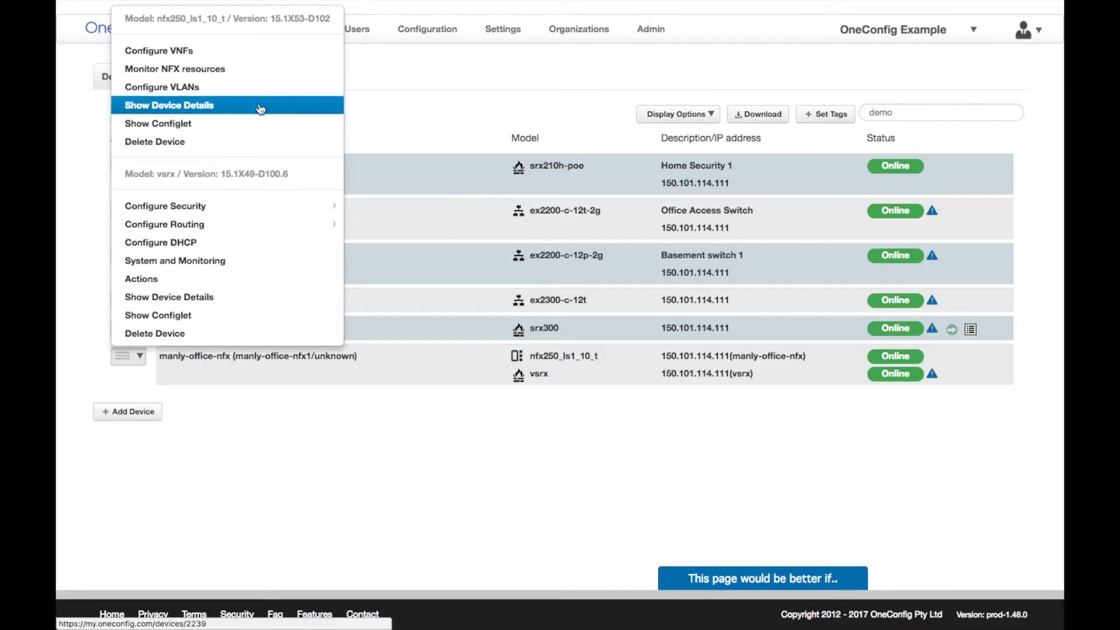
pyautogui.click(263, 70)
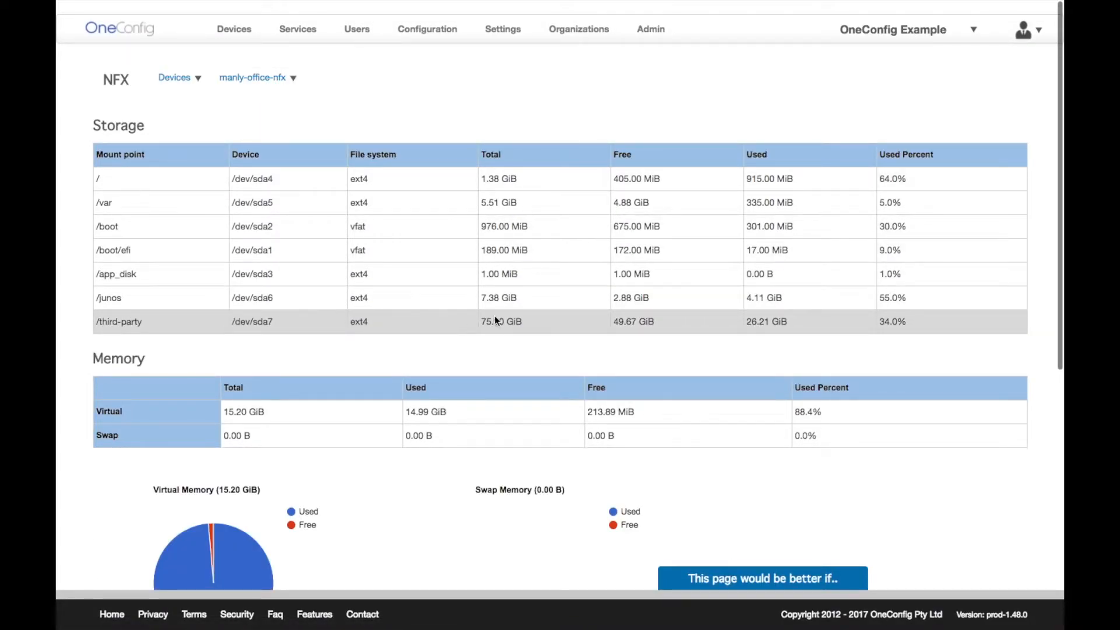
pyautogui.scroll(-3, 887, 320)
pyautogui.scroll(-1, 886, 325)
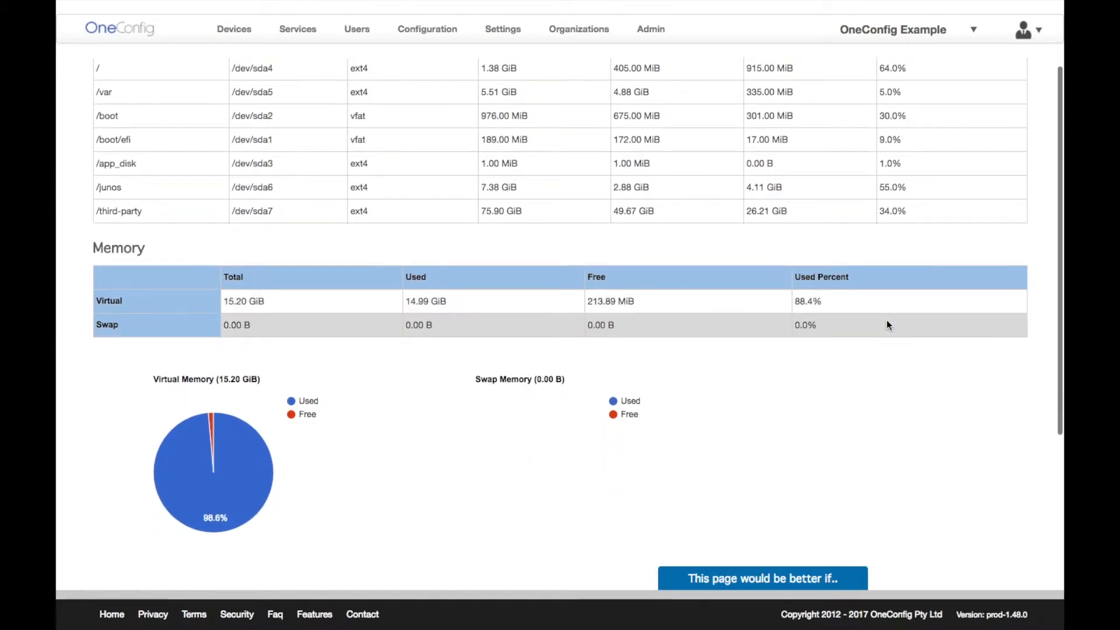
pyautogui.scroll(-2, 886, 325)
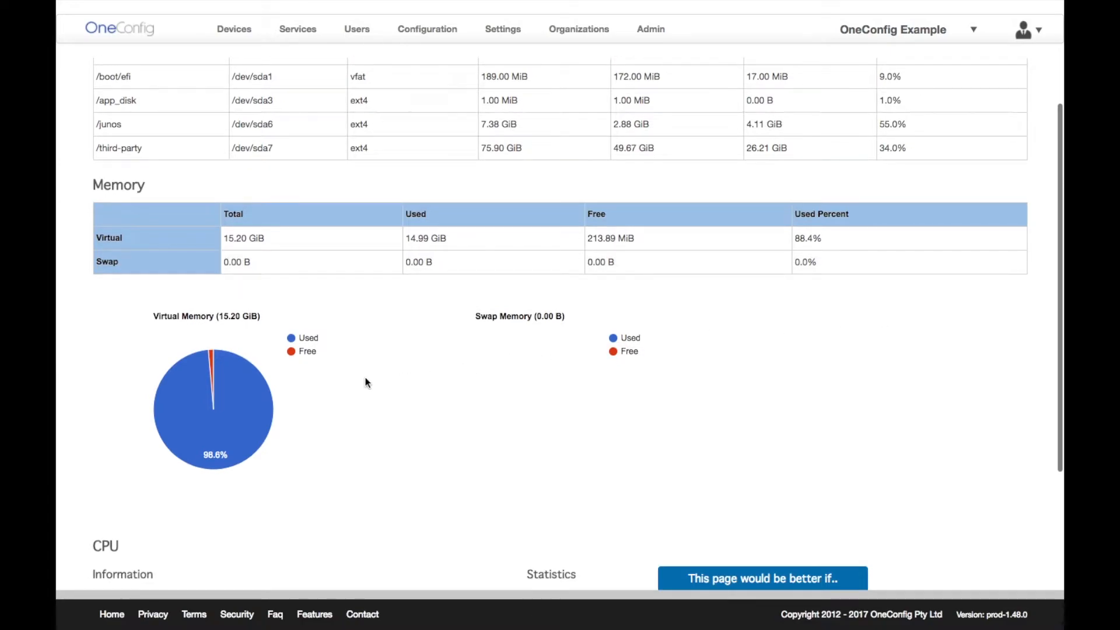
pyautogui.moveTo(212, 364)
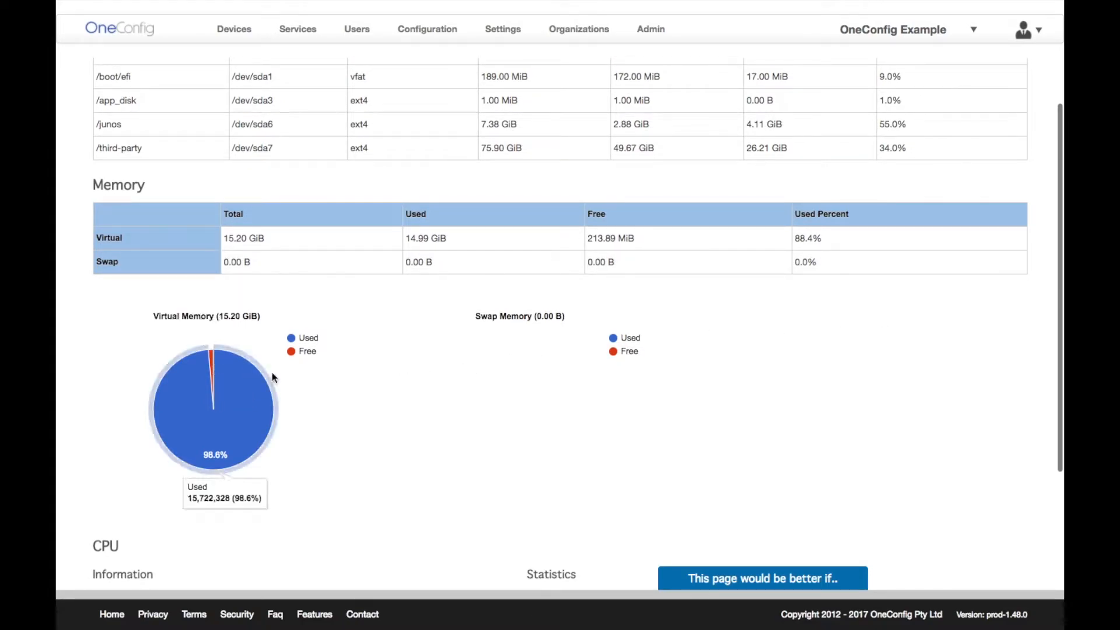
pyautogui.scroll(-3, 387, 401)
pyautogui.scroll(-4, 386, 401)
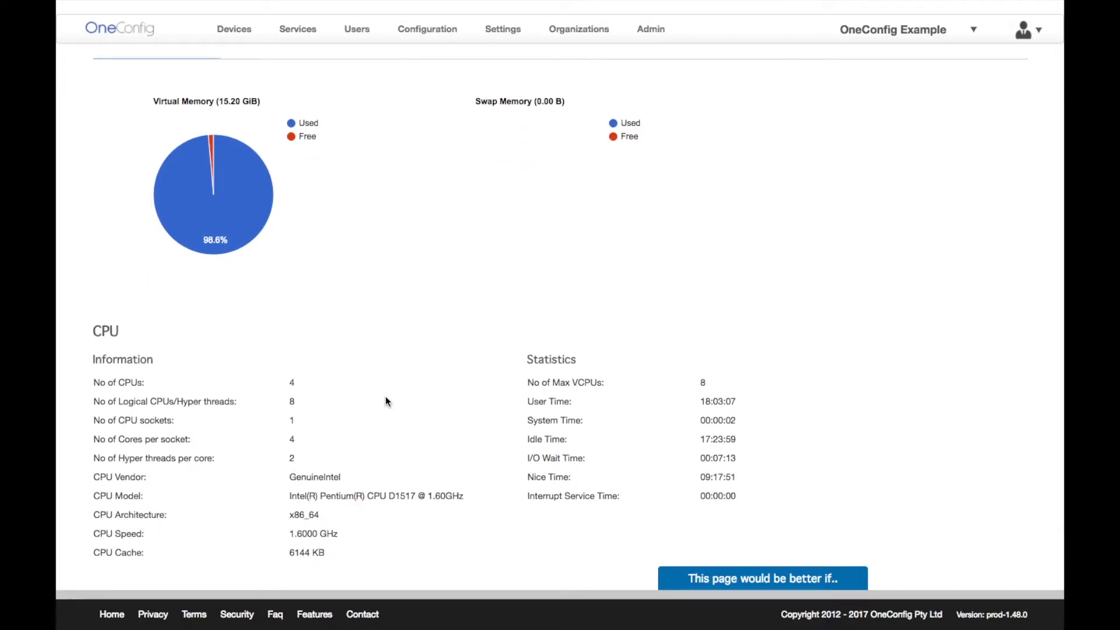
pyautogui.scroll(6, 384, 400)
pyautogui.scroll(6, 385, 400)
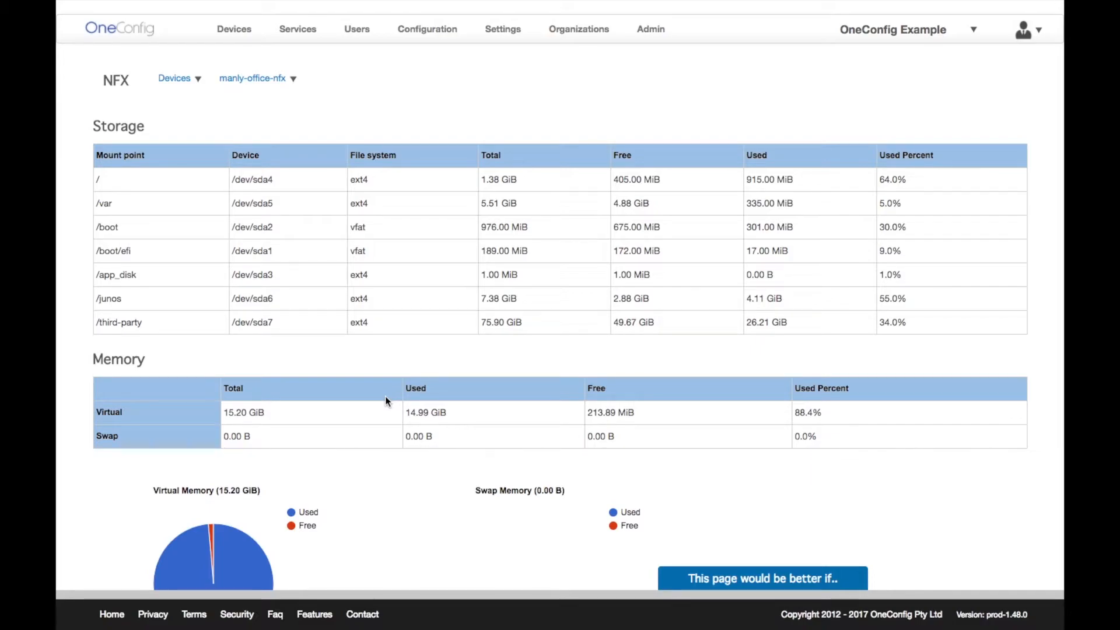
# - Go to Configuration > Software Library to list the seven vnf and junos images
pyautogui.click(272, 81)
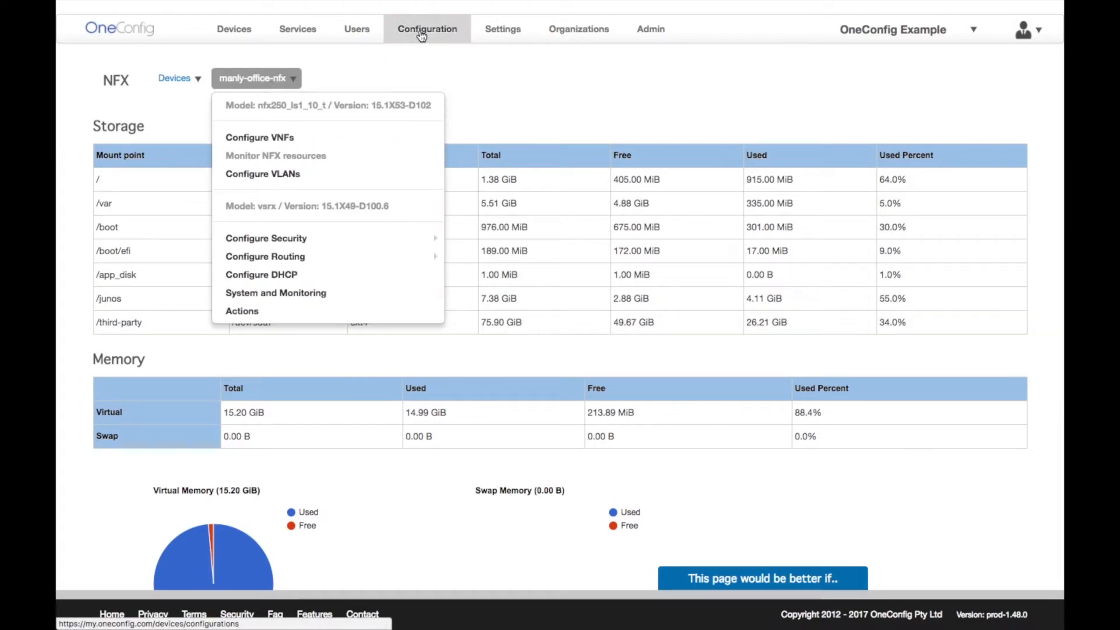
pyautogui.click(422, 33)
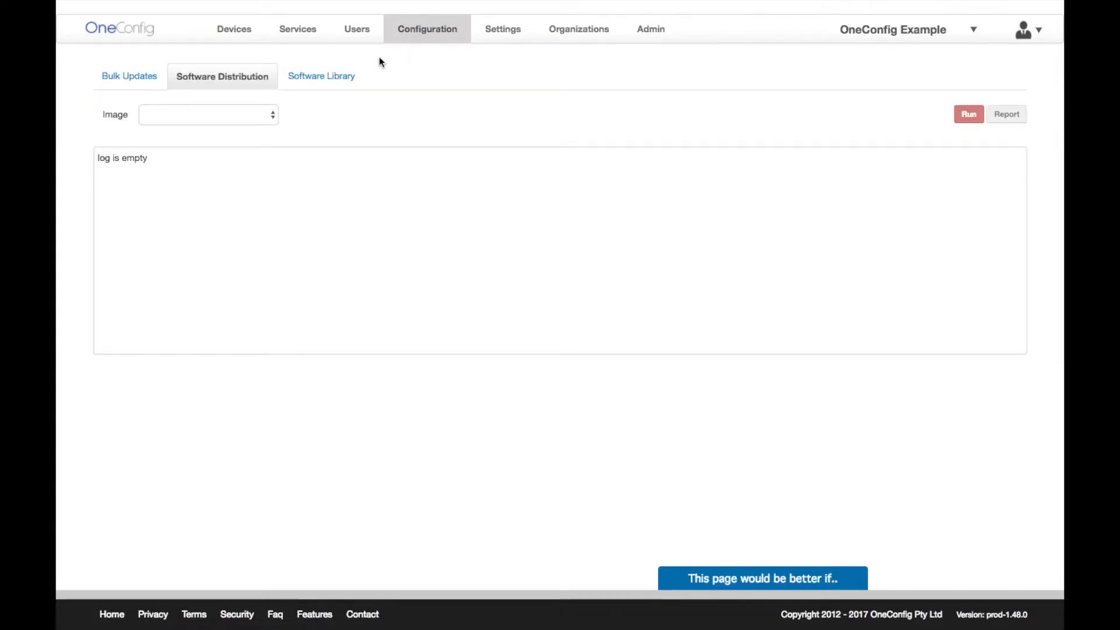
pyautogui.click(343, 78)
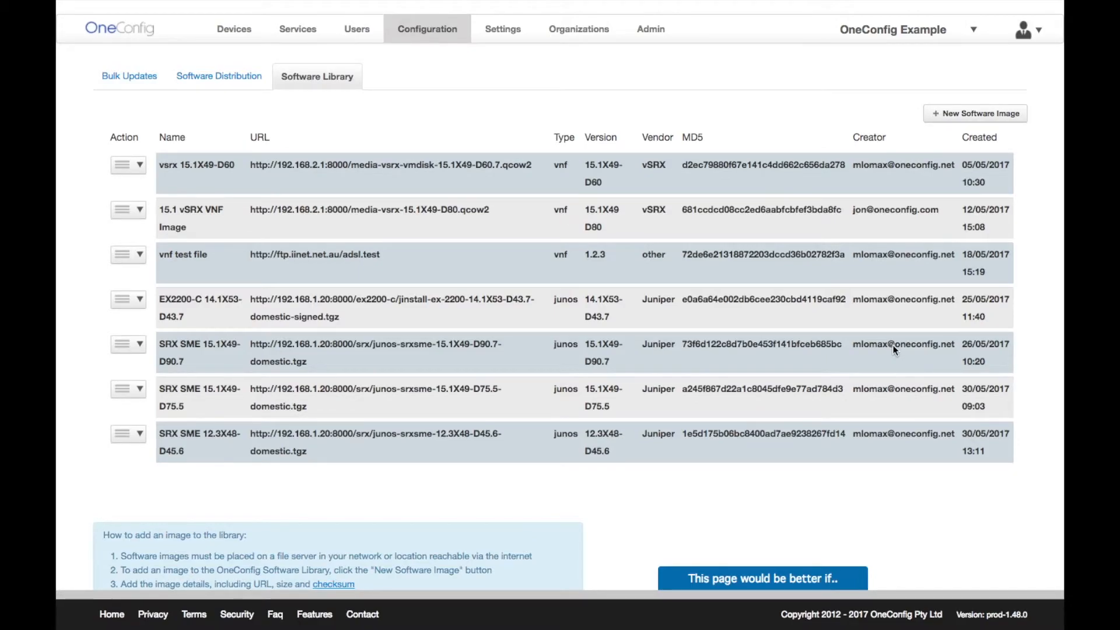
# - Open the Add Software Image form, view the version field, then dismiss it without adding an image
pyautogui.click(958, 112)
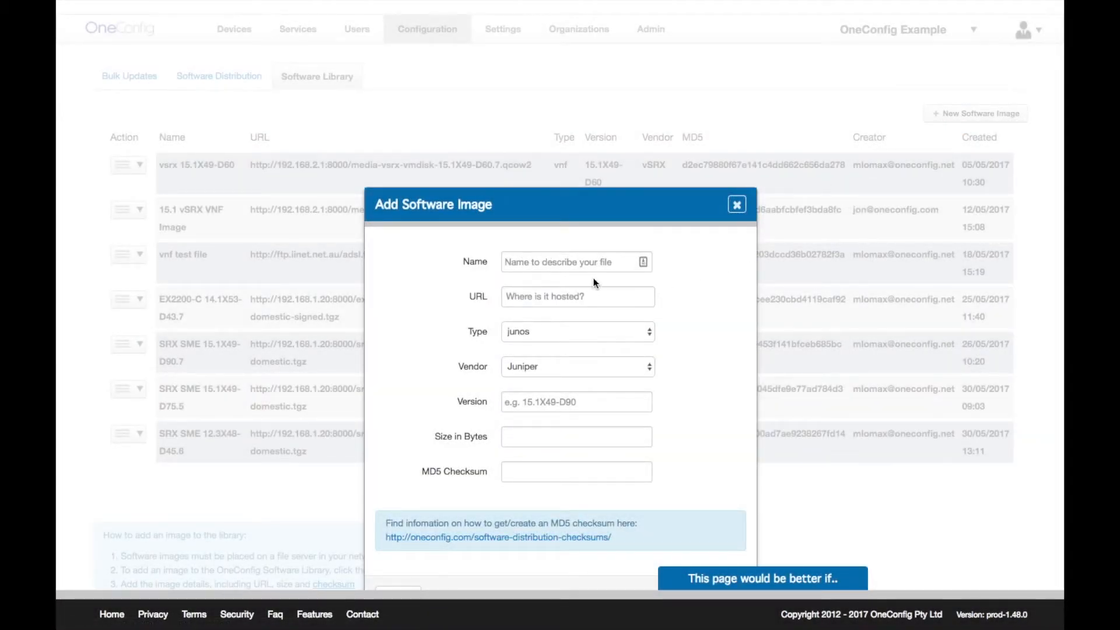
pyautogui.scroll(-2, 591, 294)
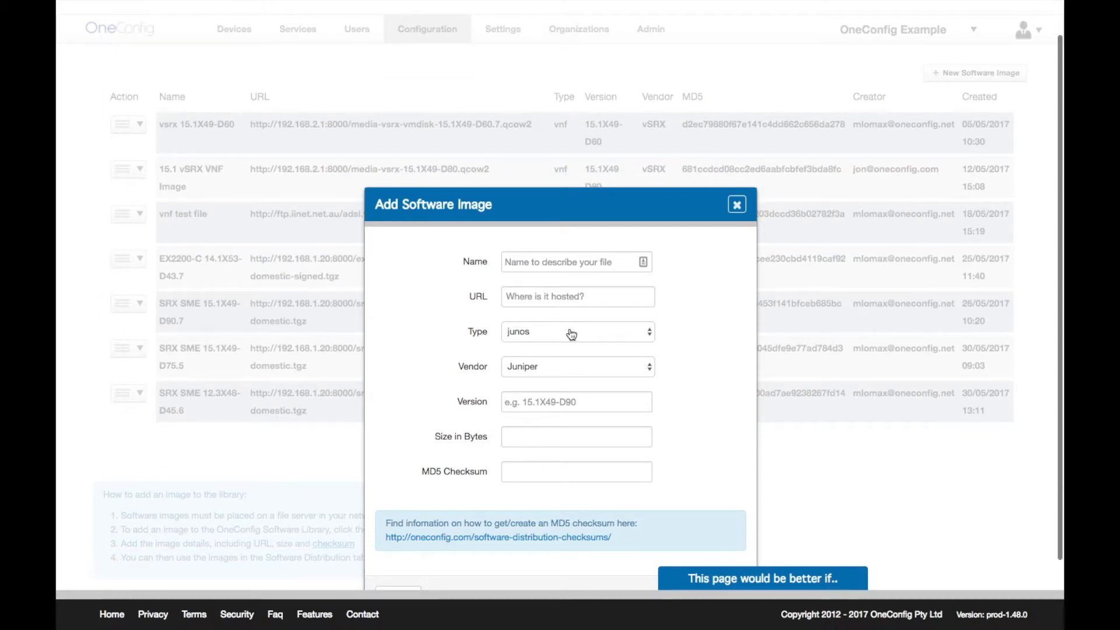
pyautogui.click(591, 400)
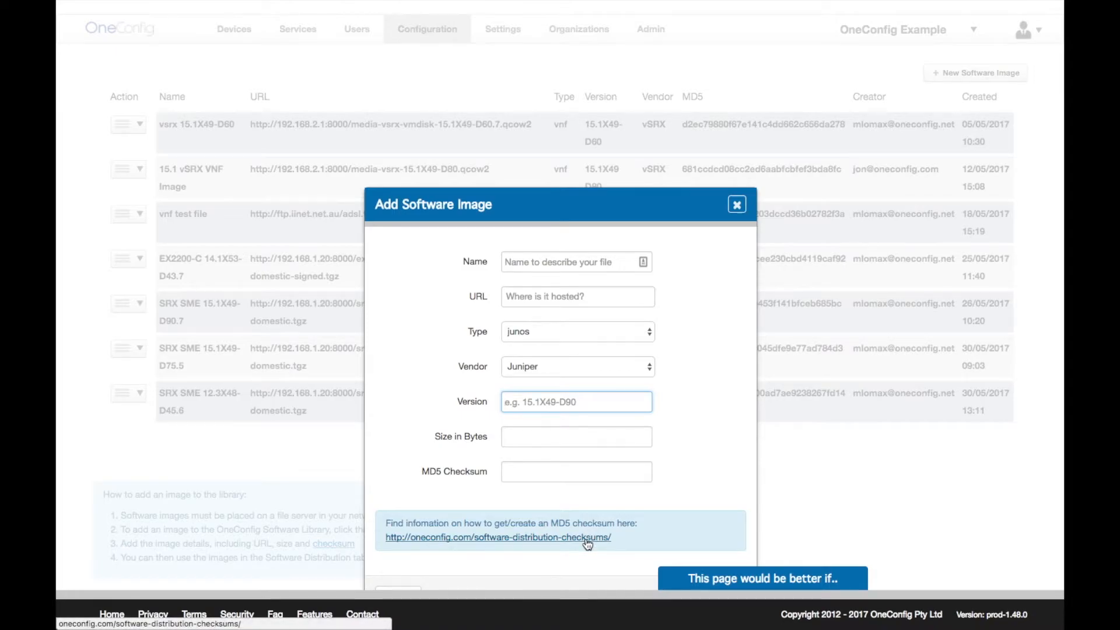
pyautogui.click(739, 211)
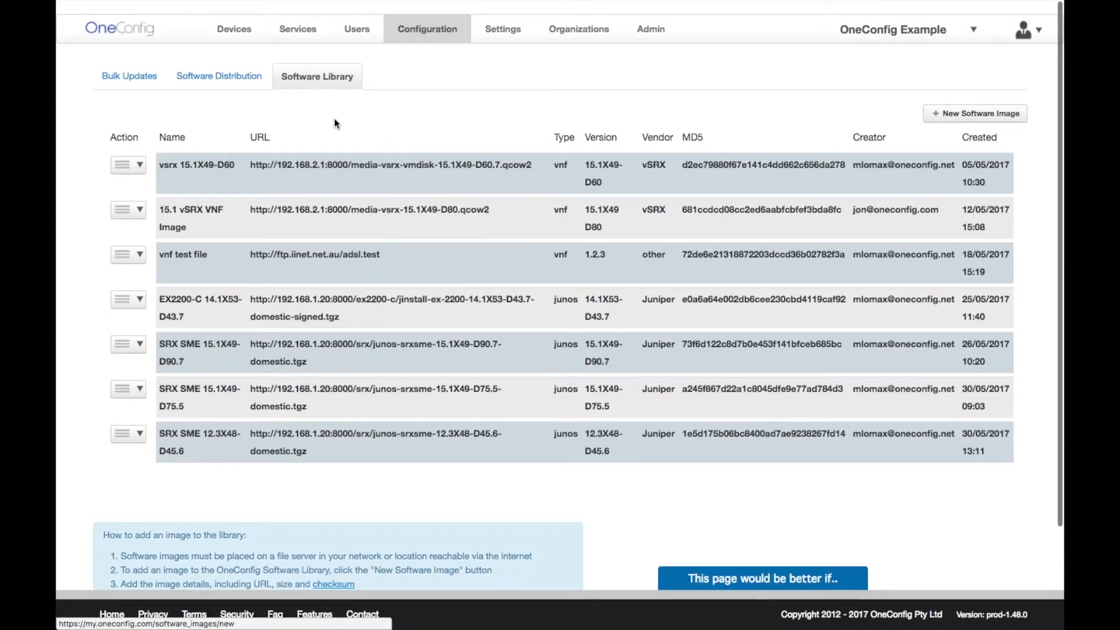
# - On Software Distribution, choose image EX2200-C 14.1X53-D43.7 with type 'Stage - Copy to device'
pyautogui.click(232, 81)
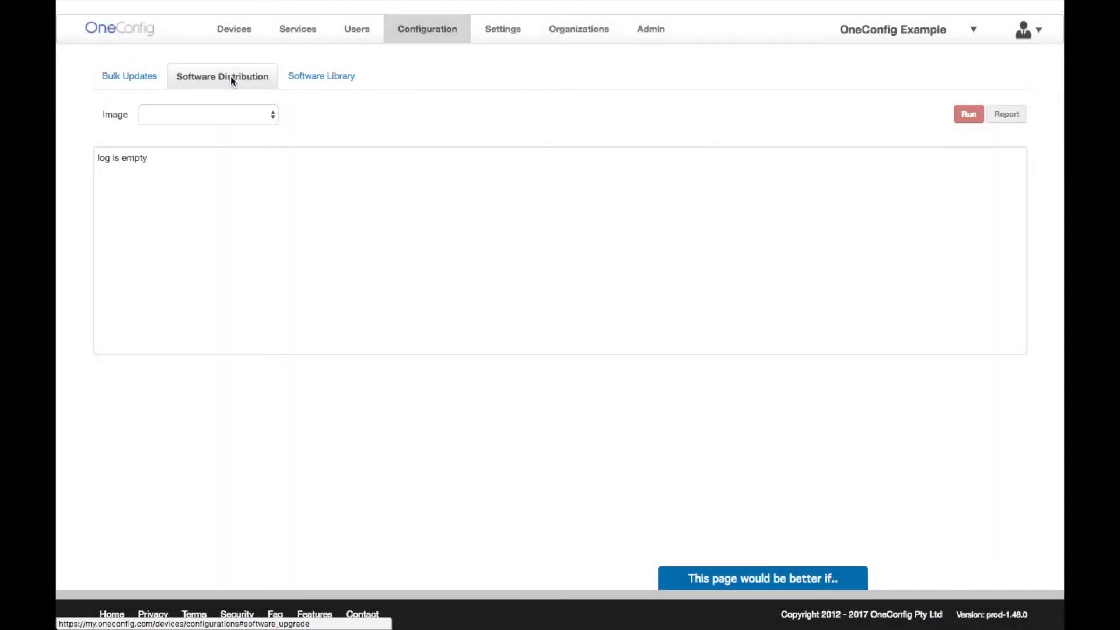
pyautogui.click(274, 123)
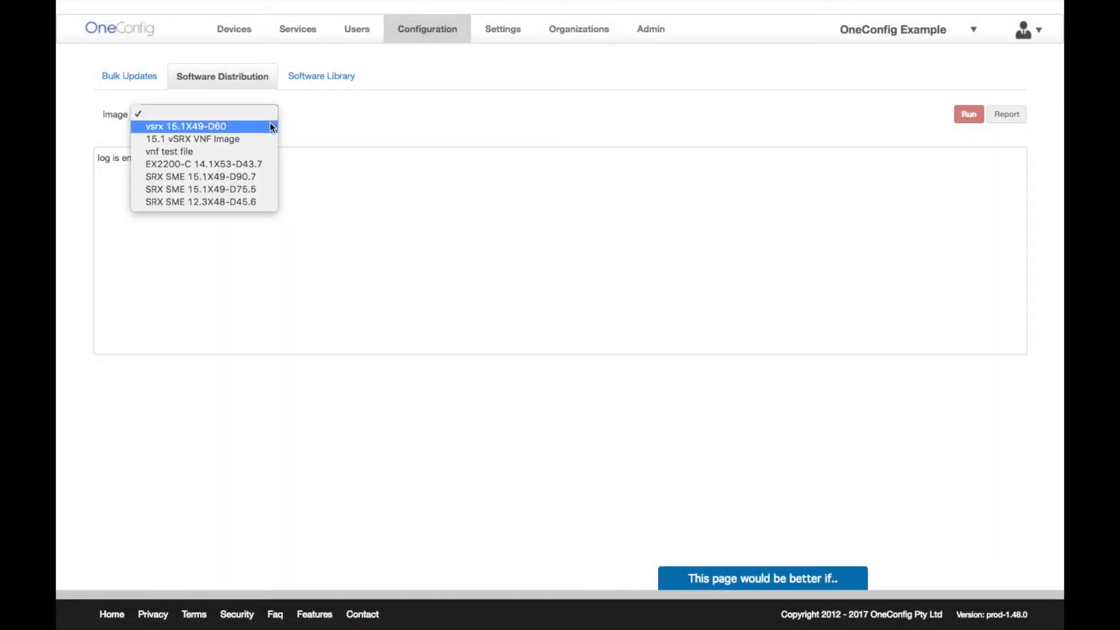
pyautogui.click(257, 164)
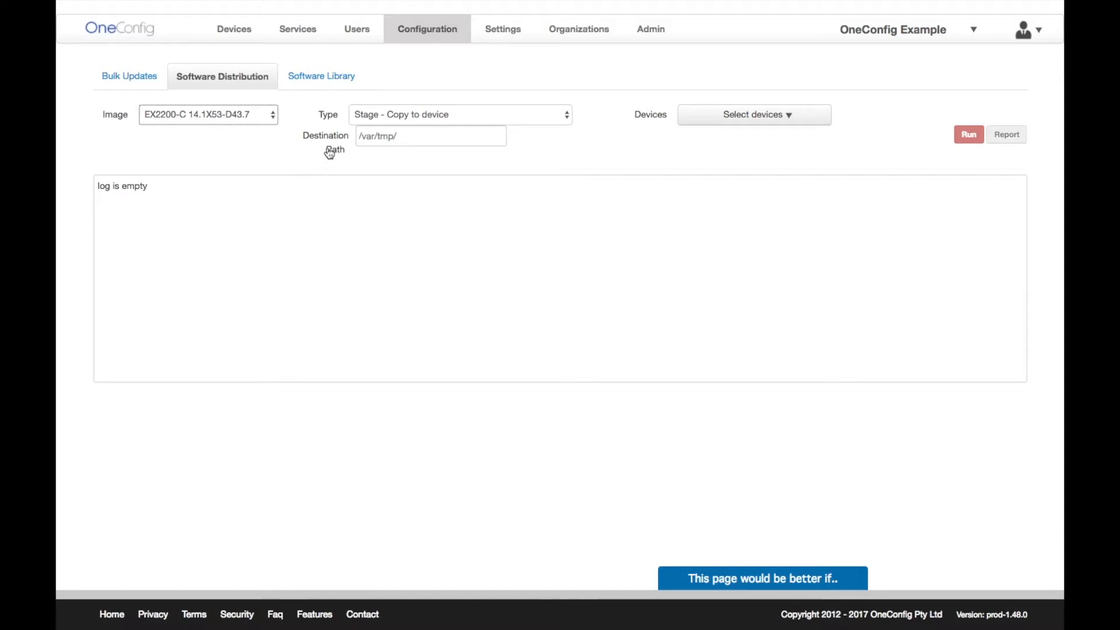
pyautogui.click(457, 125)
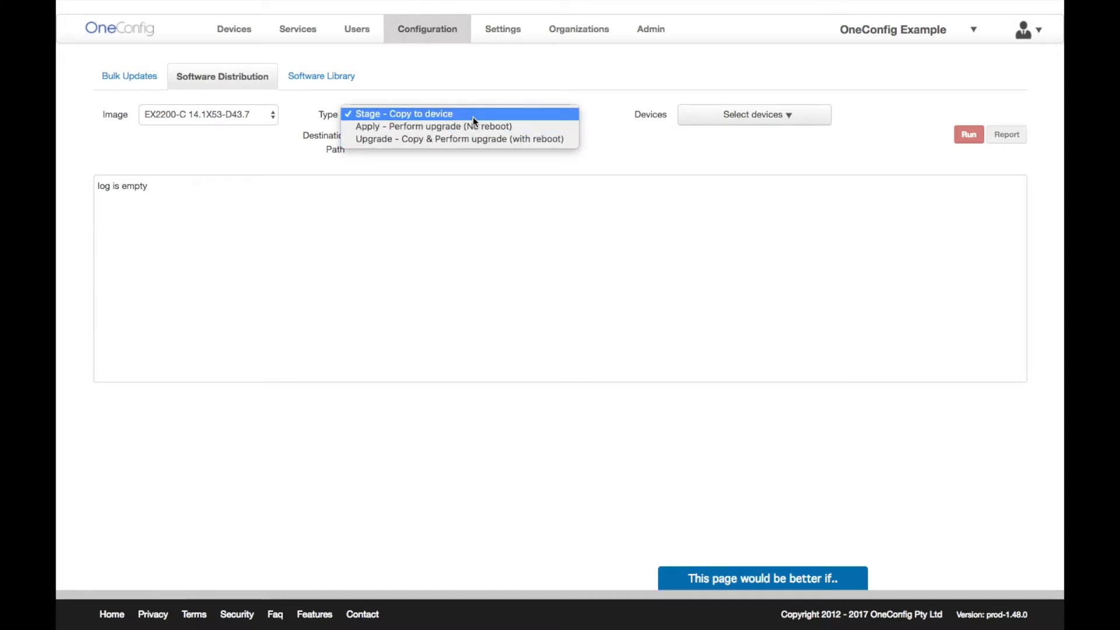
pyautogui.click(473, 116)
# - Target all six devices for staging the image to /var/tmp/
pyautogui.click(704, 124)
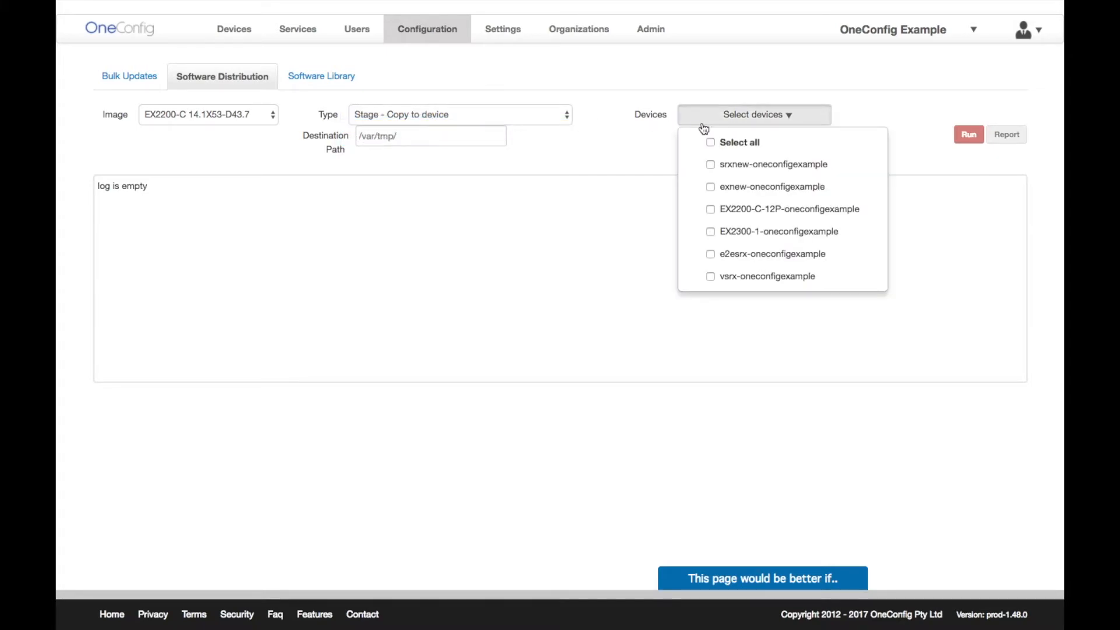
pyautogui.click(711, 165)
pyautogui.click(711, 232)
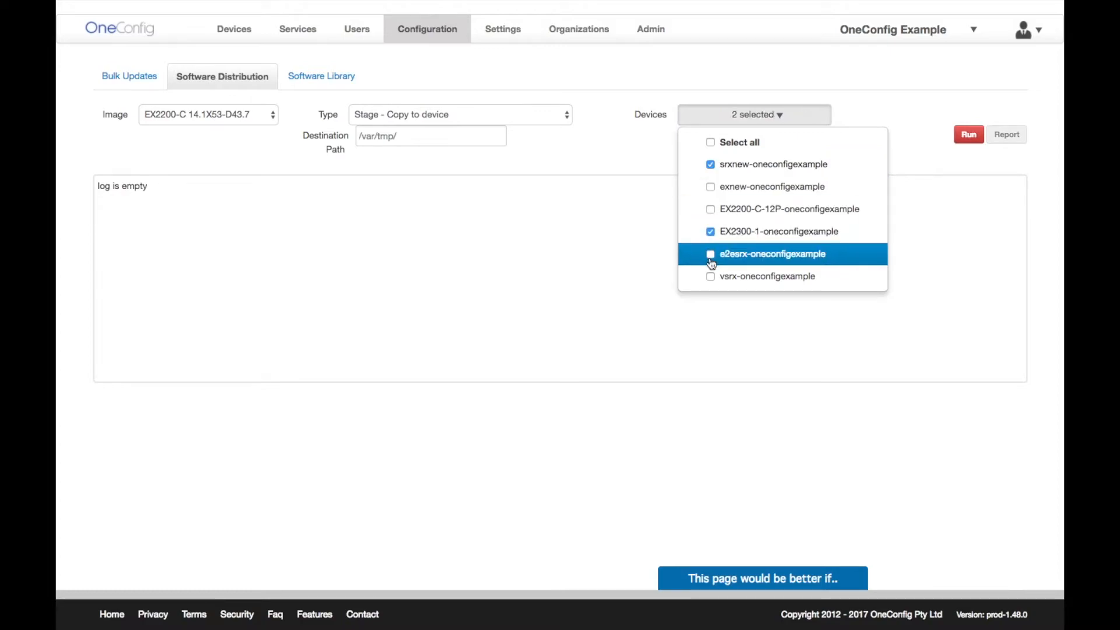
pyautogui.click(711, 143)
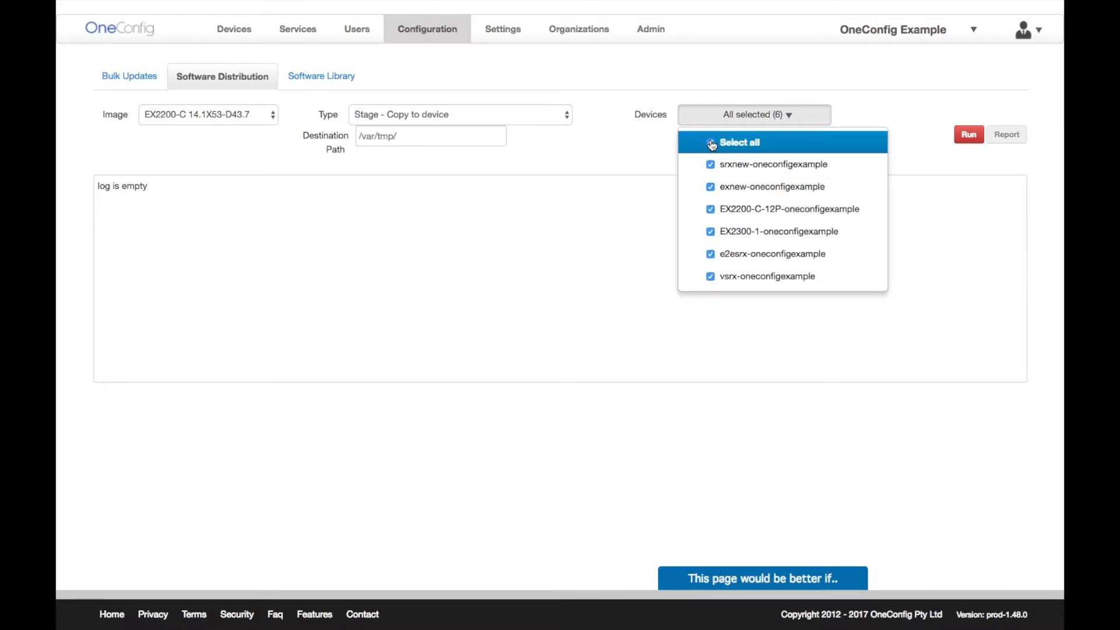
pyautogui.click(619, 153)
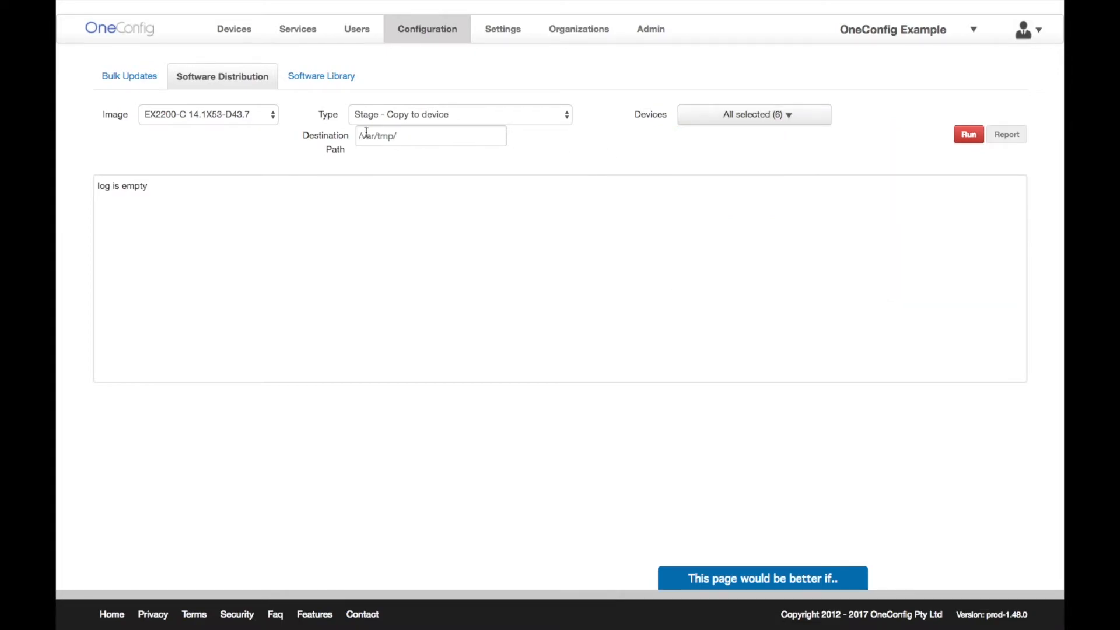
# - Switch the image to 'vnf test file', keep Stage type, target manly-office-nfx, and run the job
pyautogui.click(247, 122)
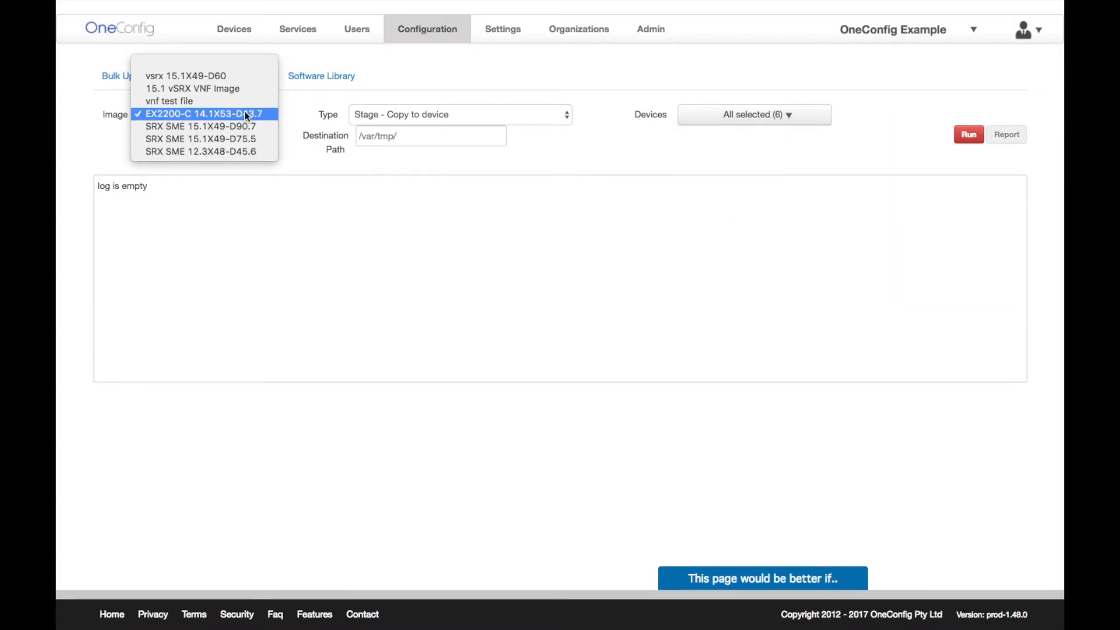
pyautogui.click(245, 104)
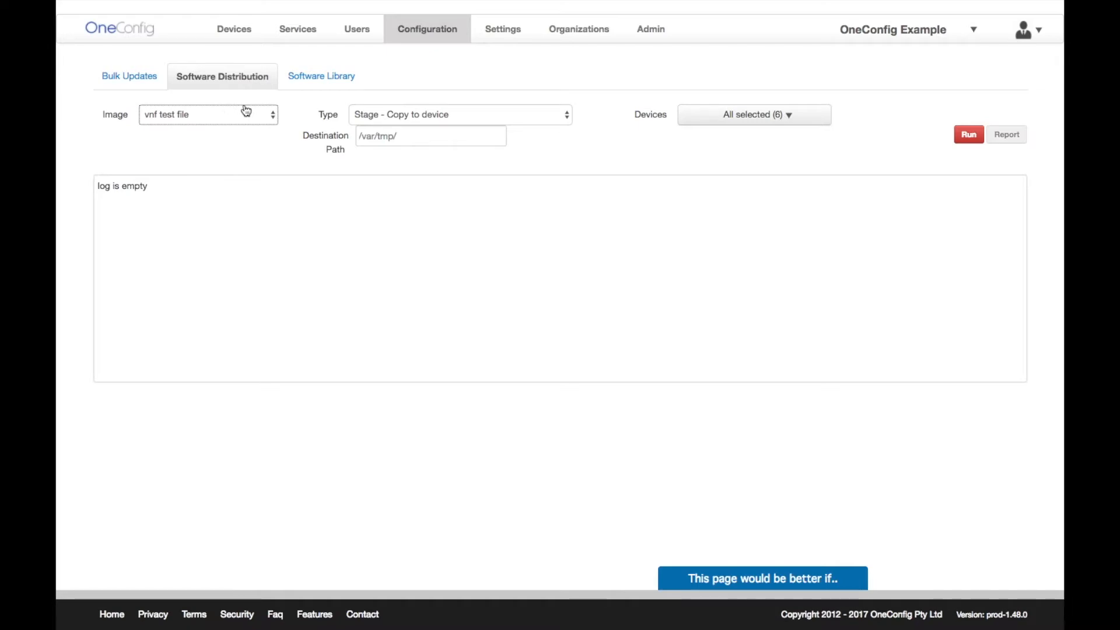
pyautogui.click(373, 117)
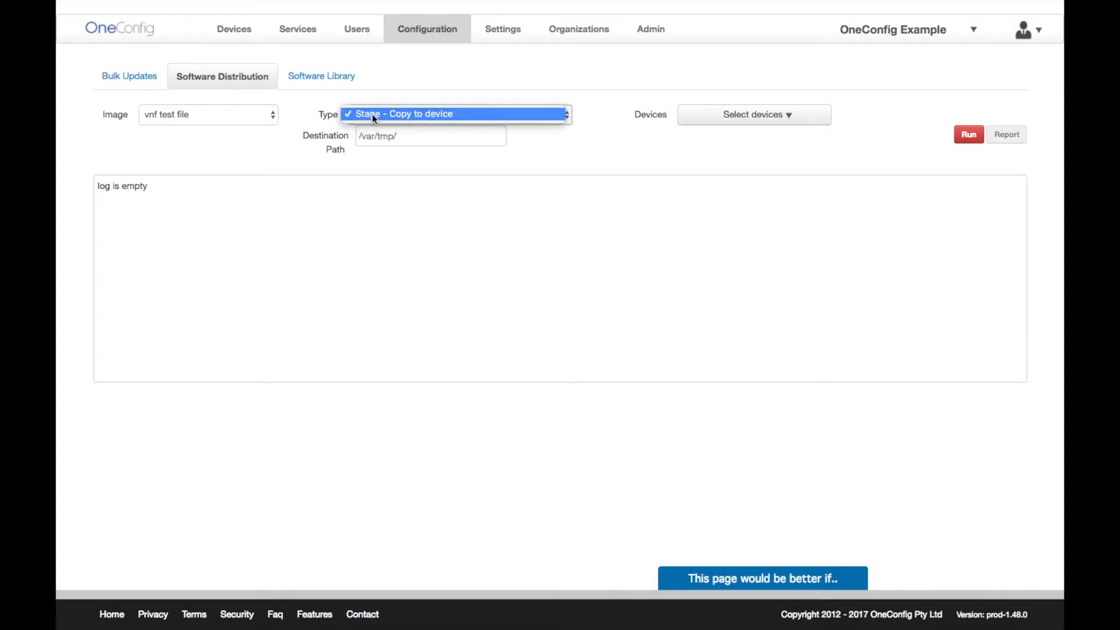
pyautogui.click(464, 117)
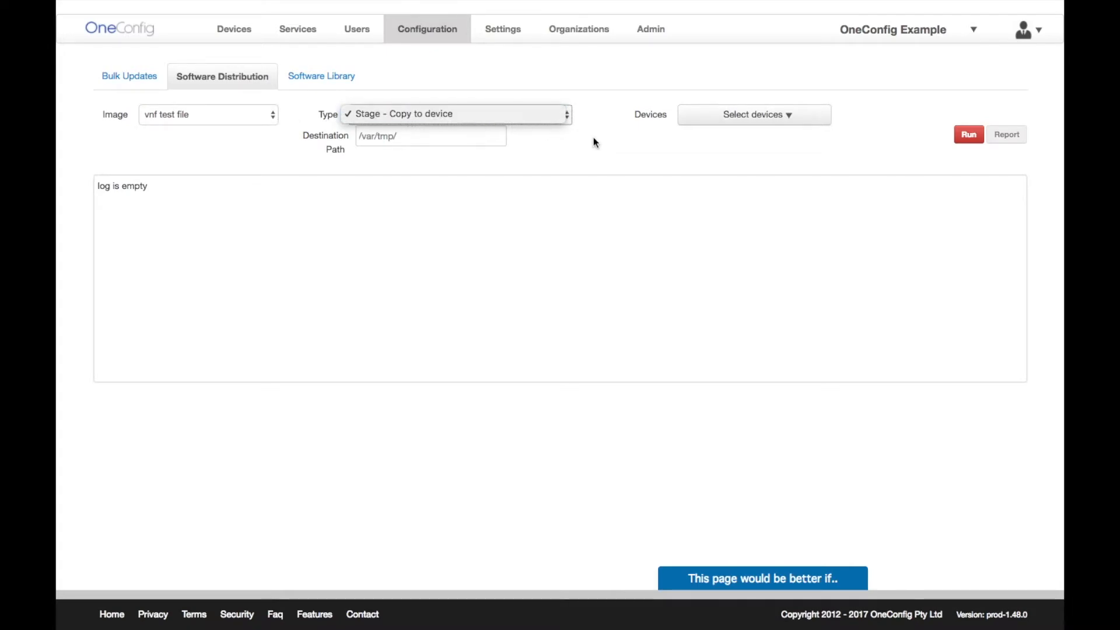
pyautogui.click(697, 119)
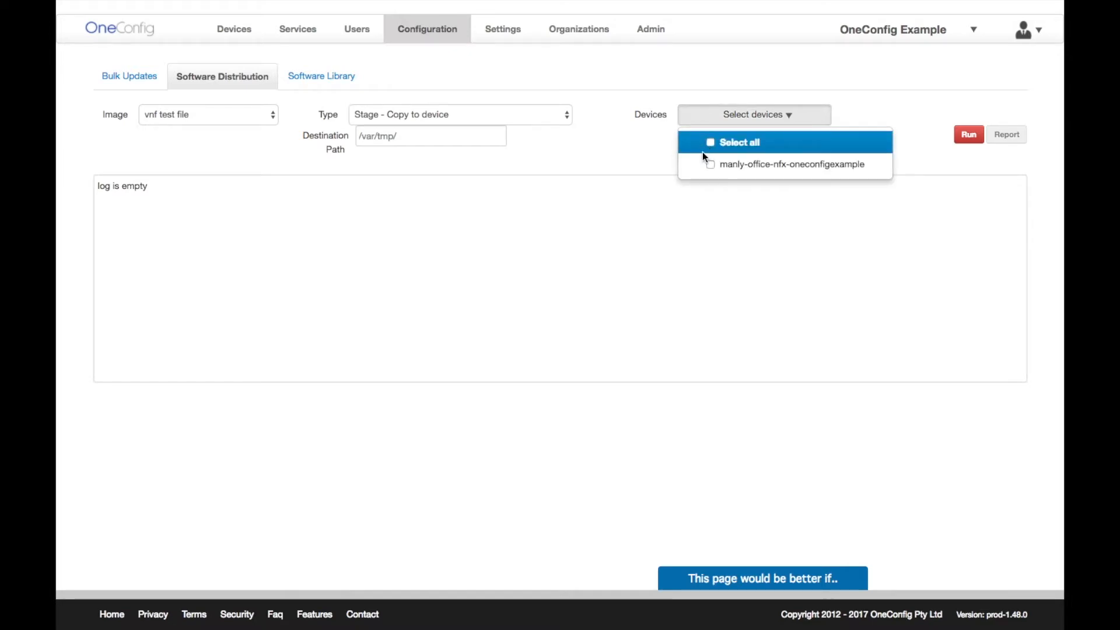
pyautogui.click(711, 168)
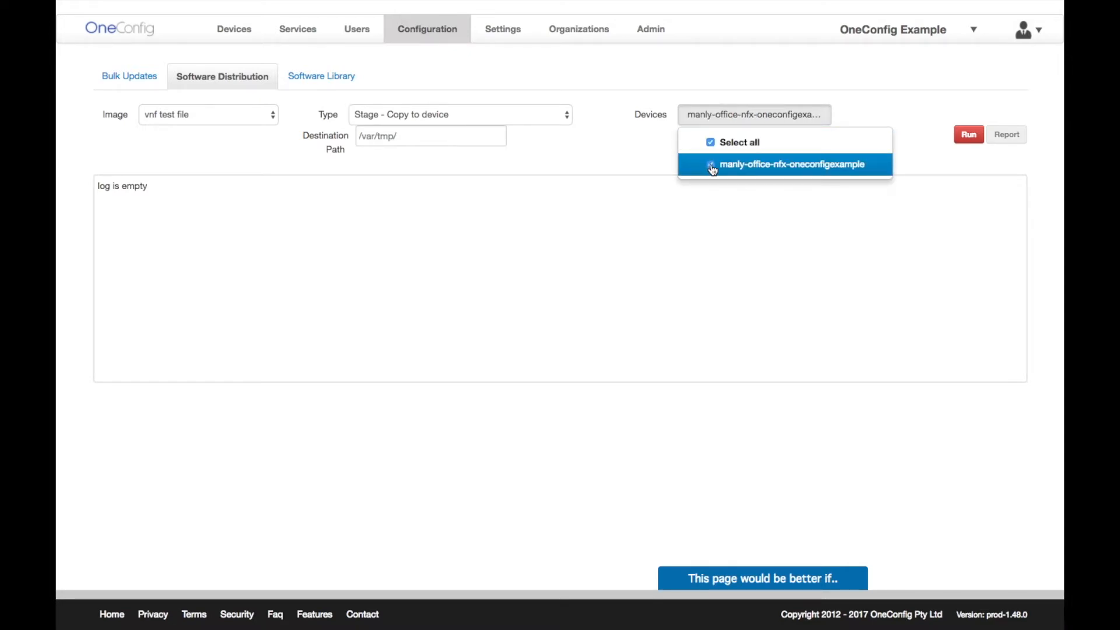
pyautogui.click(968, 135)
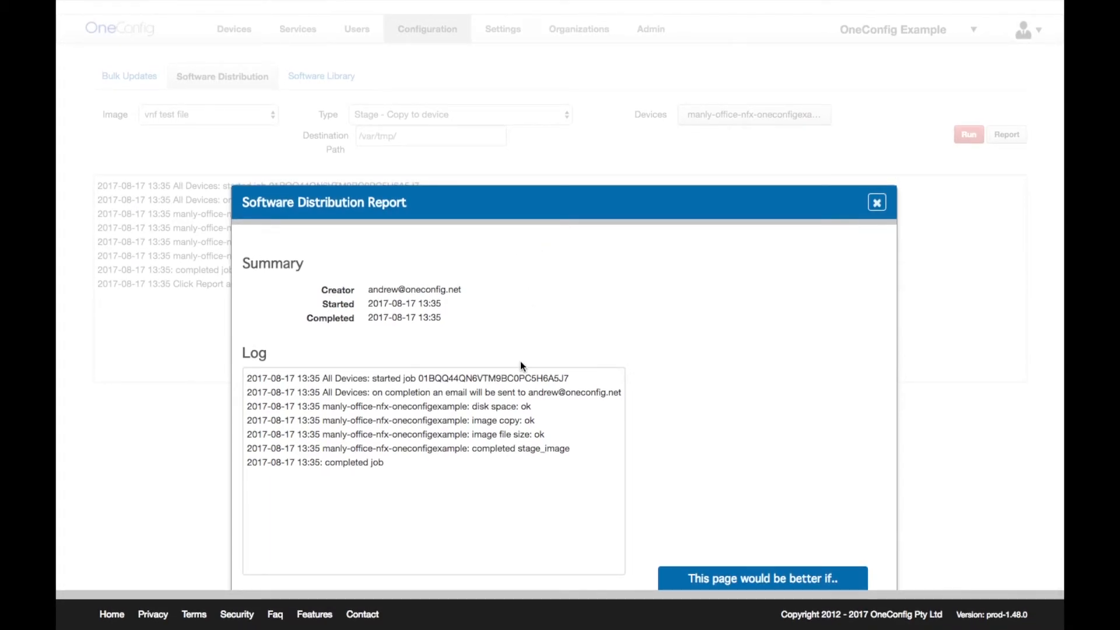
# - Close the Software Distribution Report and go to the Devices list
pyautogui.click(876, 208)
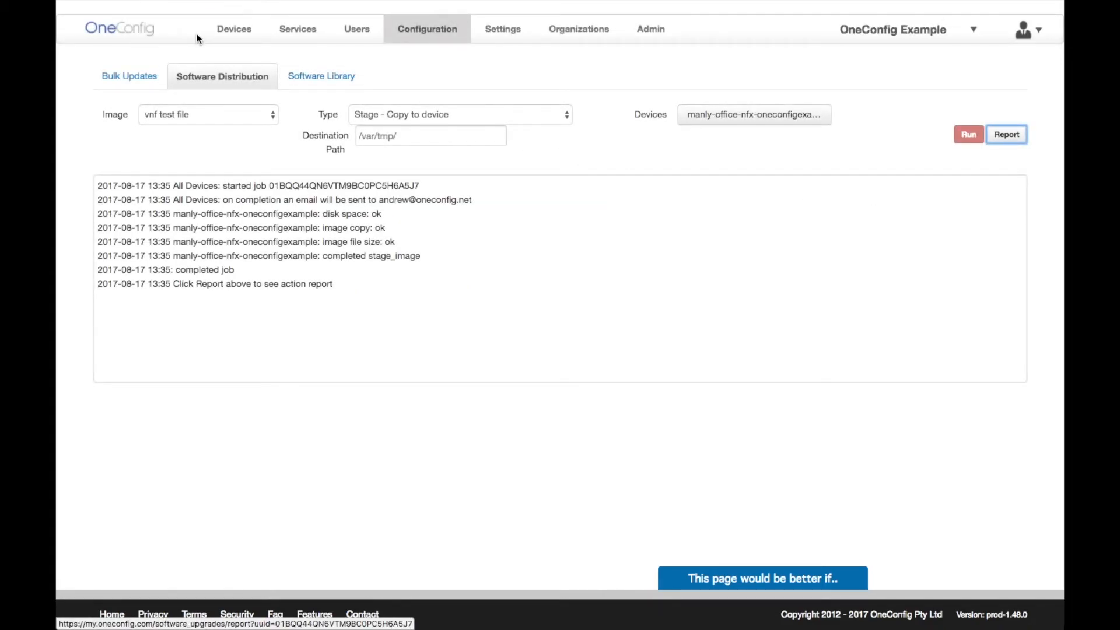
pyautogui.click(232, 32)
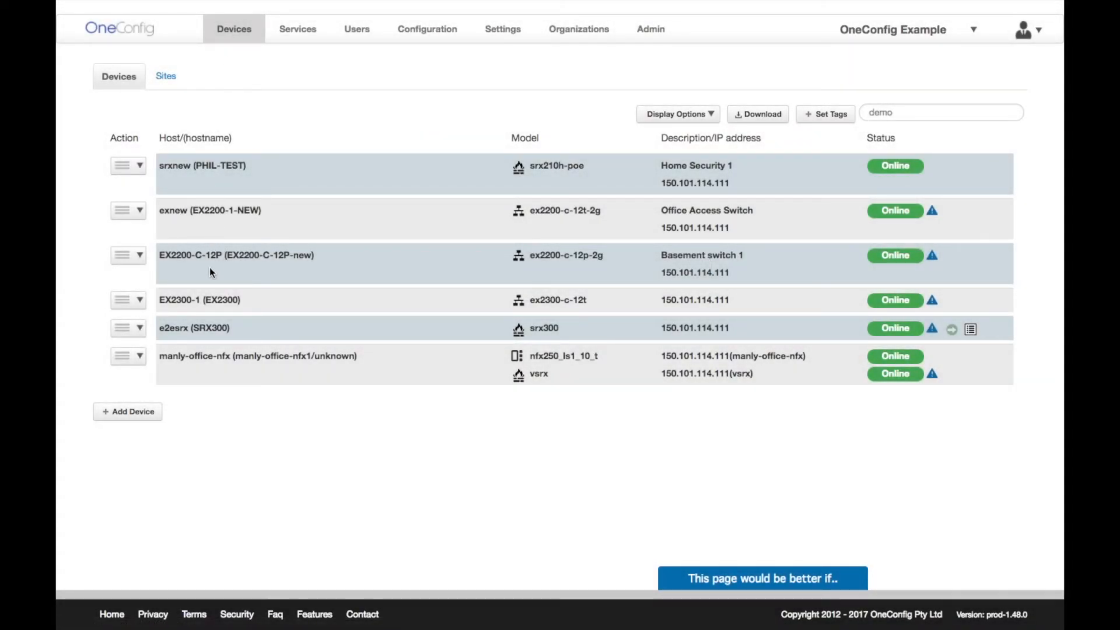
# - Choose Configure VNFs for manly-office-nfx, open the vsrx menu, and start a New VNF form
pyautogui.click(140, 357)
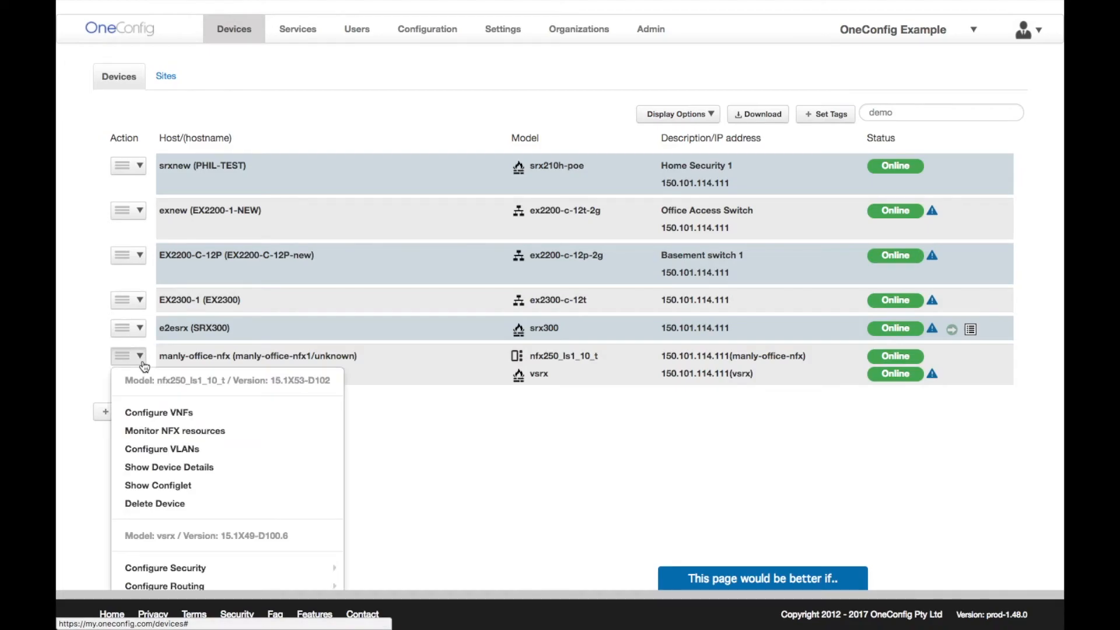
pyautogui.click(202, 418)
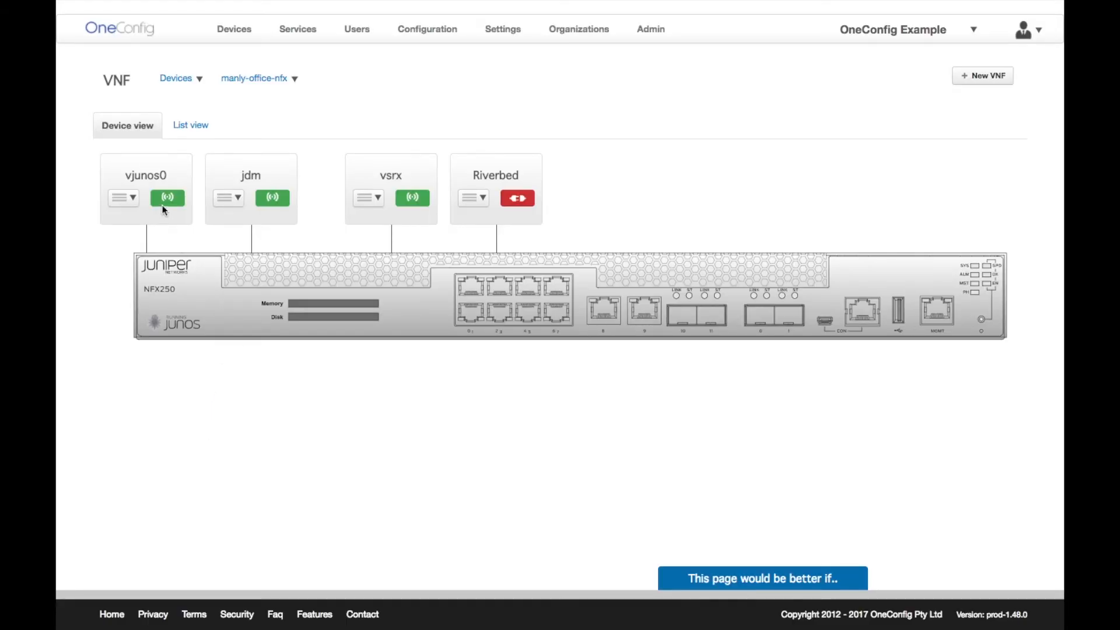
pyautogui.click(378, 201)
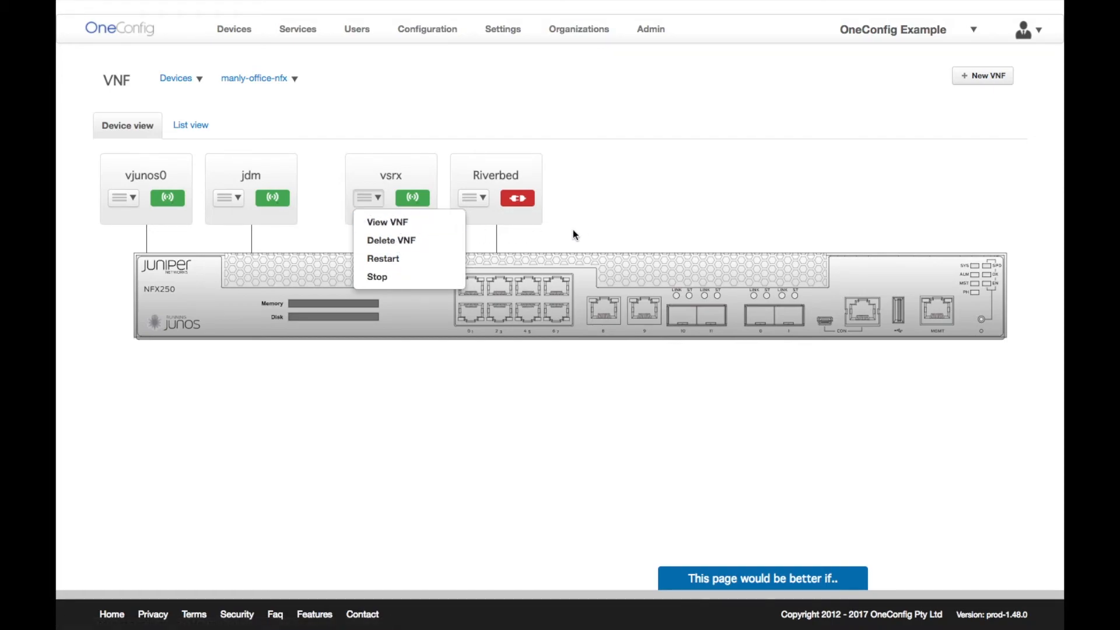
pyautogui.click(986, 78)
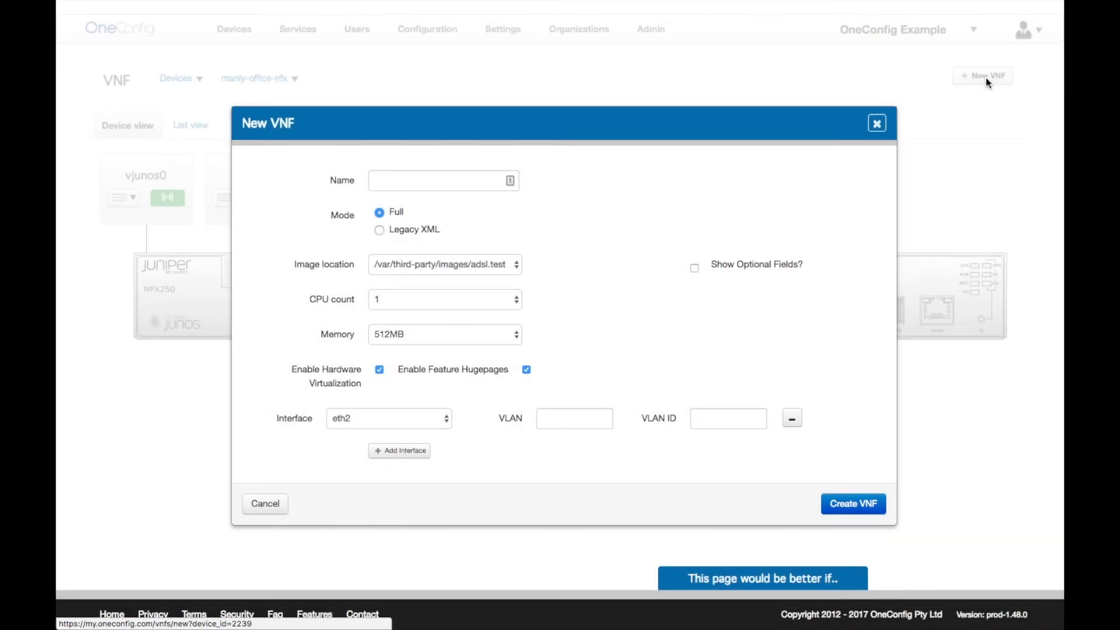
# - Name the VNF TestVNF, keep the adsl.test image, and set 2 CPUs with 1024MB memory
pyautogui.click(447, 179)
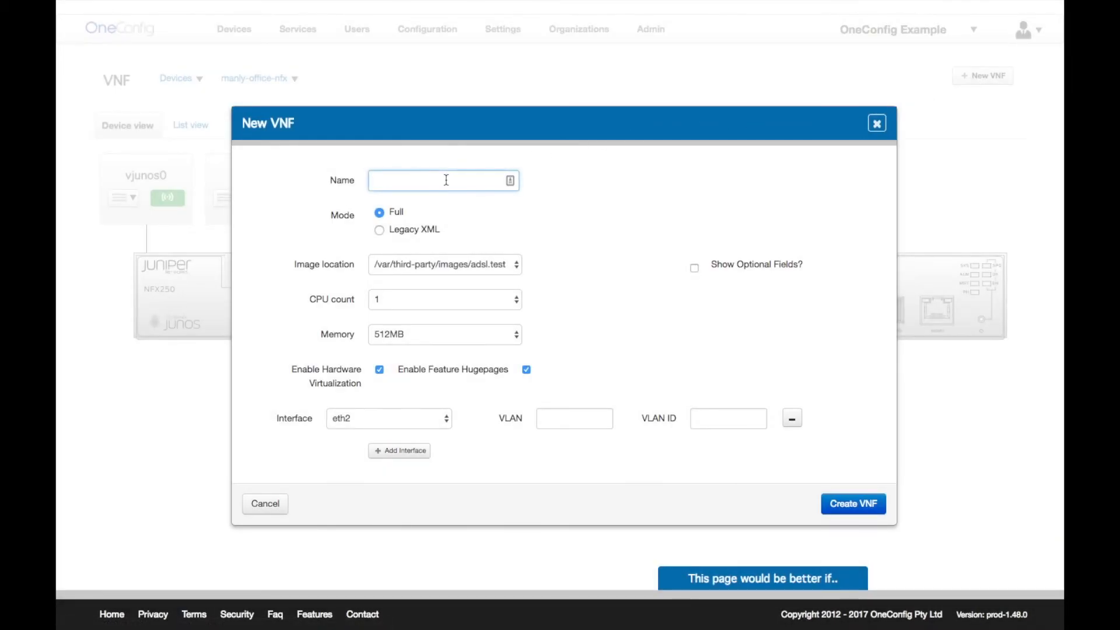
pyautogui.write('TestVNF')
pyautogui.click(435, 266)
pyautogui.click(453, 266)
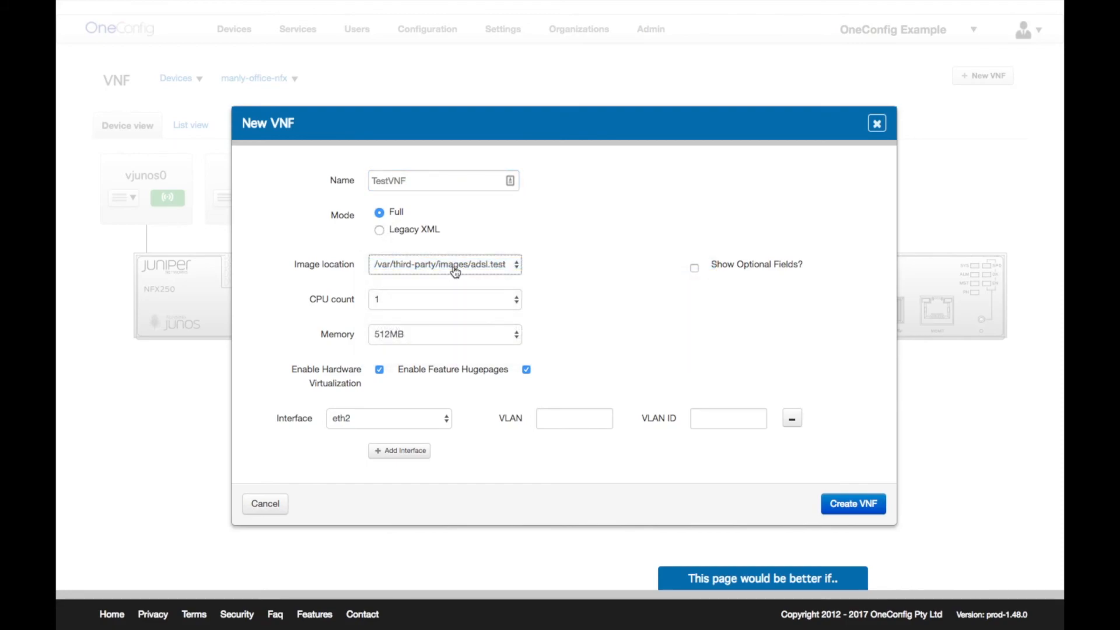
pyautogui.click(427, 304)
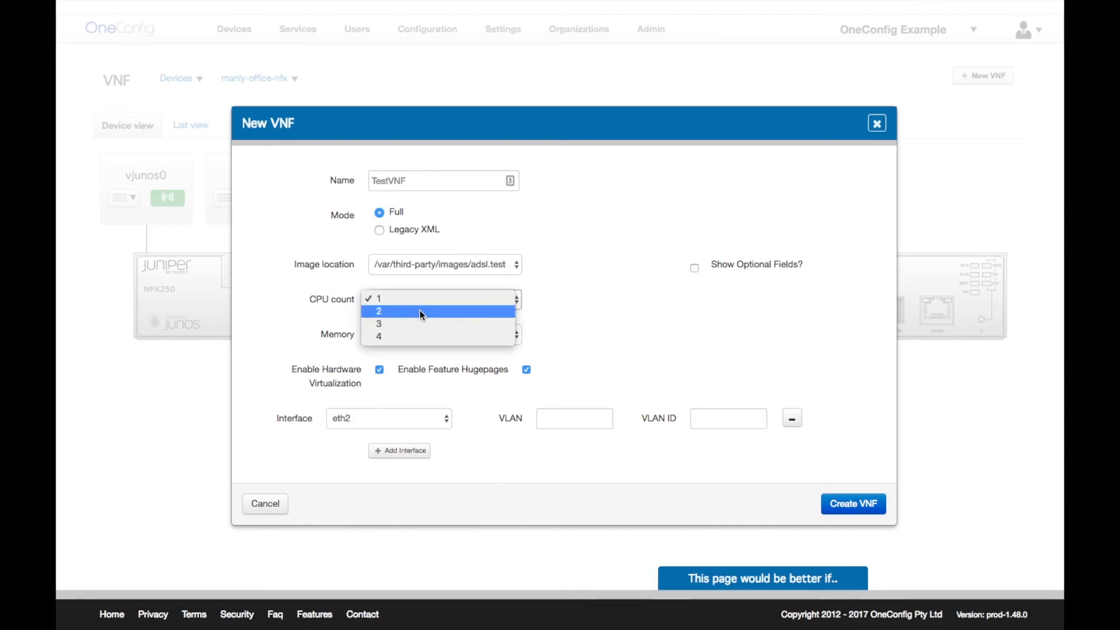
pyautogui.click(417, 318)
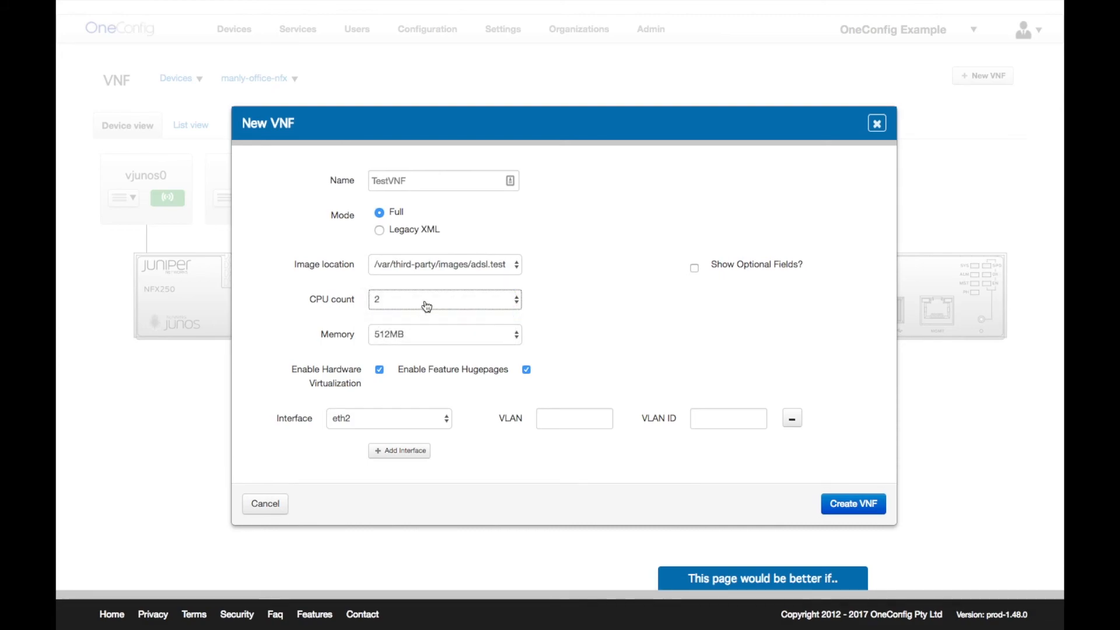
pyautogui.click(417, 338)
pyautogui.click(415, 344)
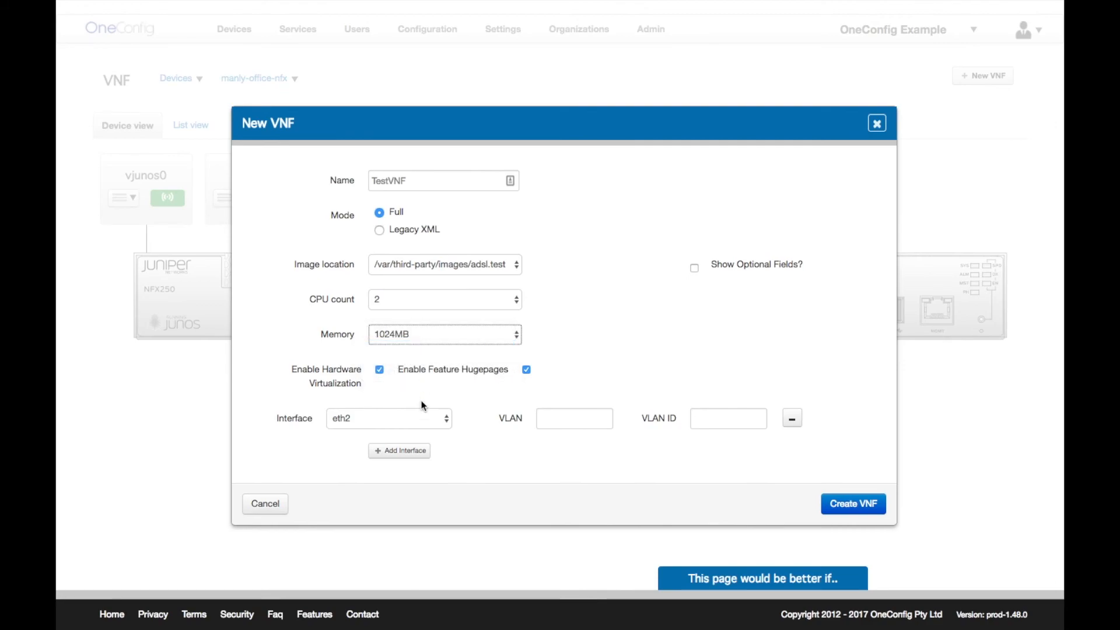
# - Add a second network interface set to eth3, then close the New VNF form
pyautogui.click(405, 452)
pyautogui.click(412, 460)
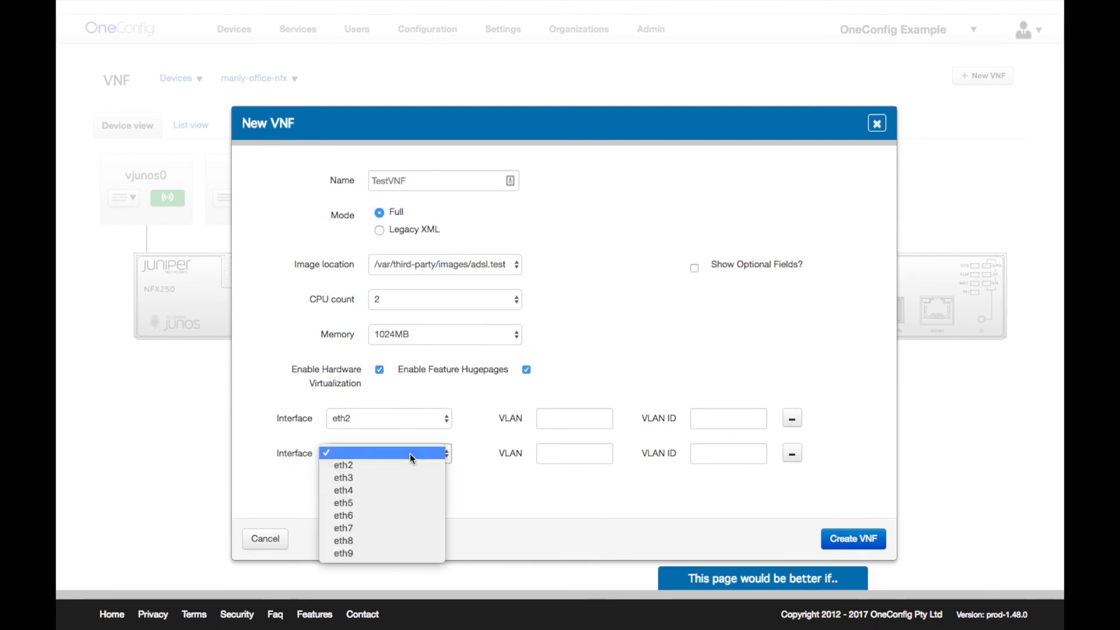
pyautogui.click(396, 477)
pyautogui.click(583, 455)
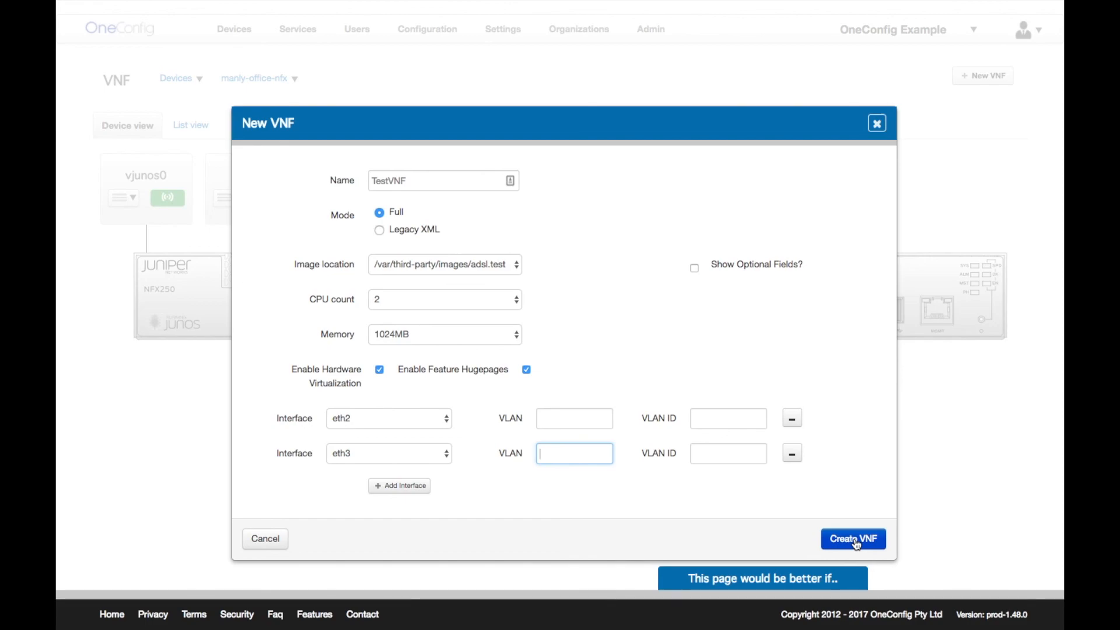
pyautogui.click(877, 123)
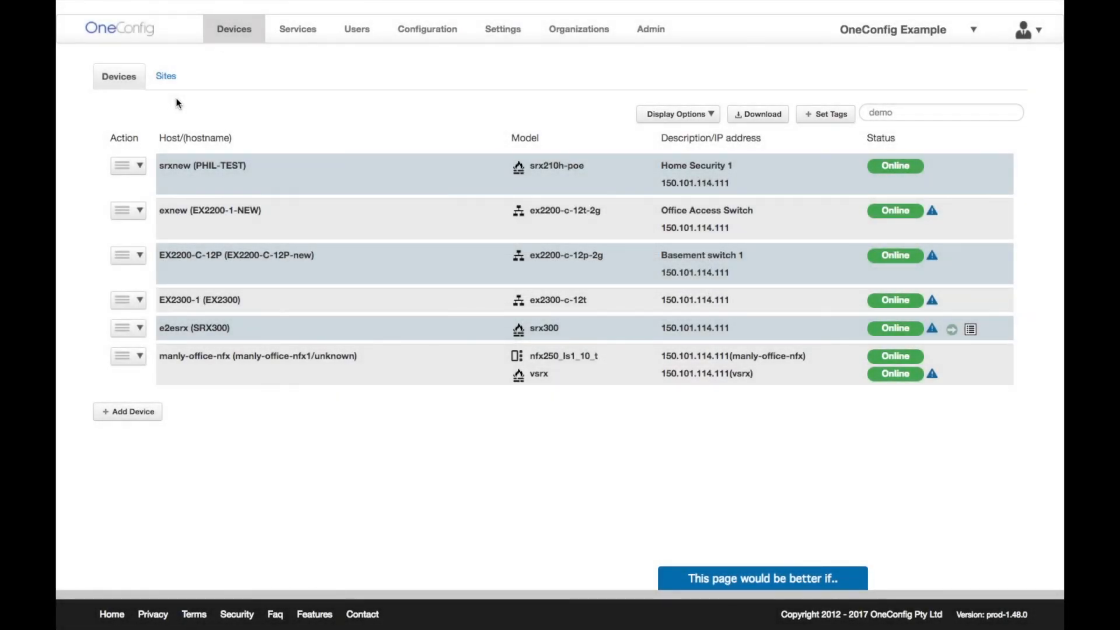